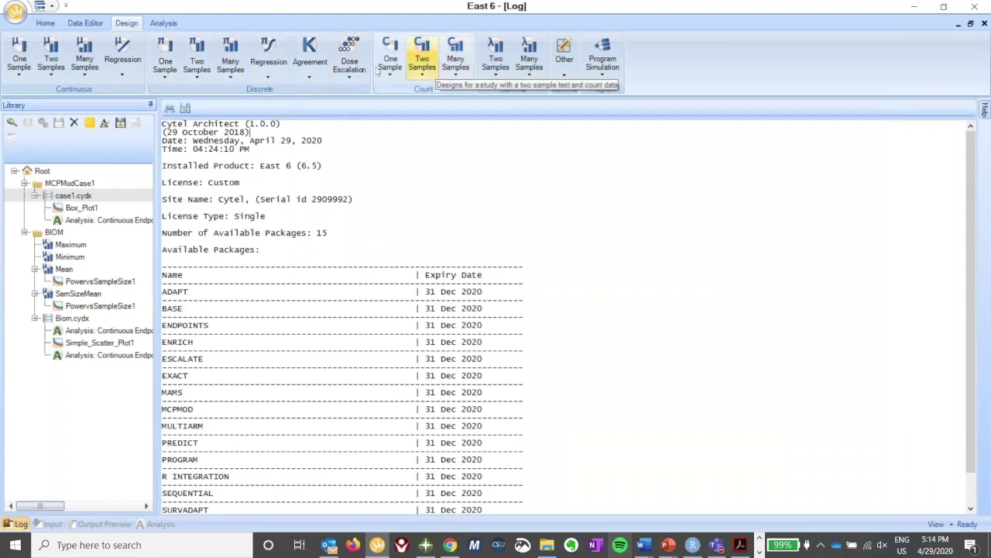
Open the inputs of the BIOM folder's Mean design for editing and review the Power Summary Function options.
left_click(87, 75)
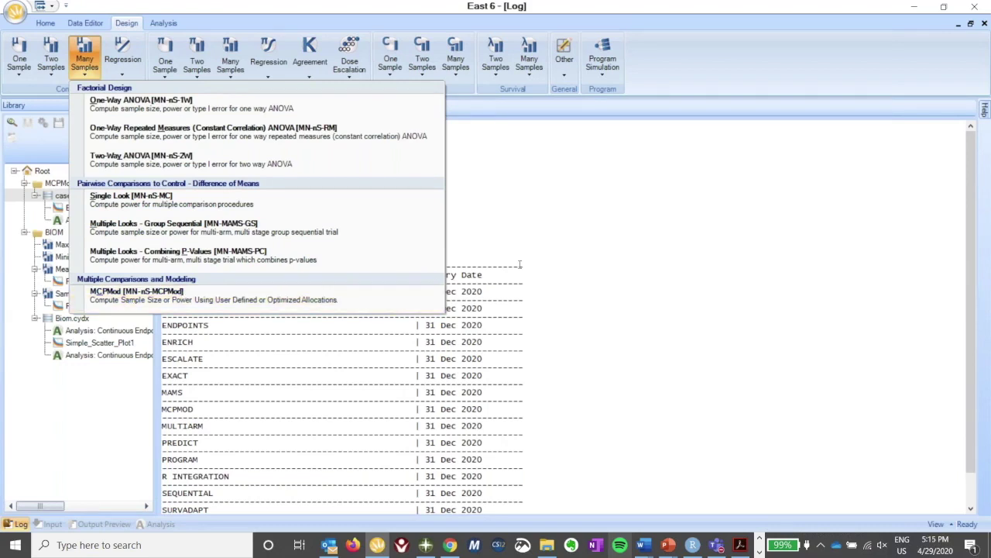
left_click(71, 271)
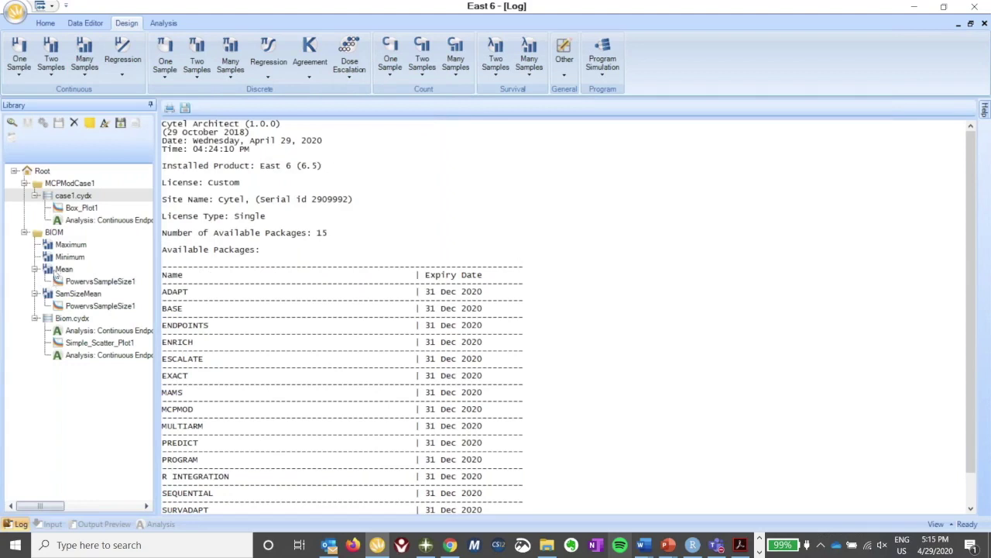
left_click(57, 273)
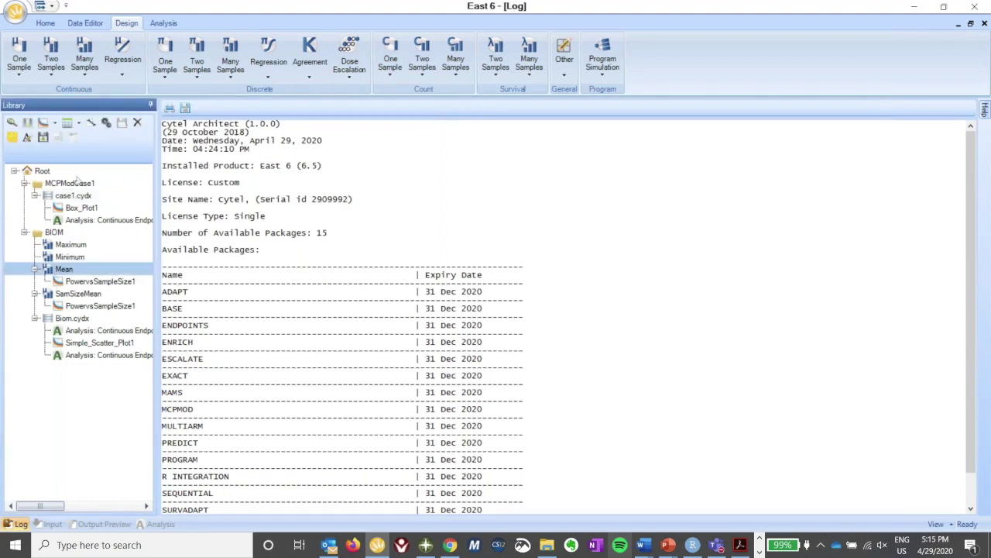
left_click(90, 124)
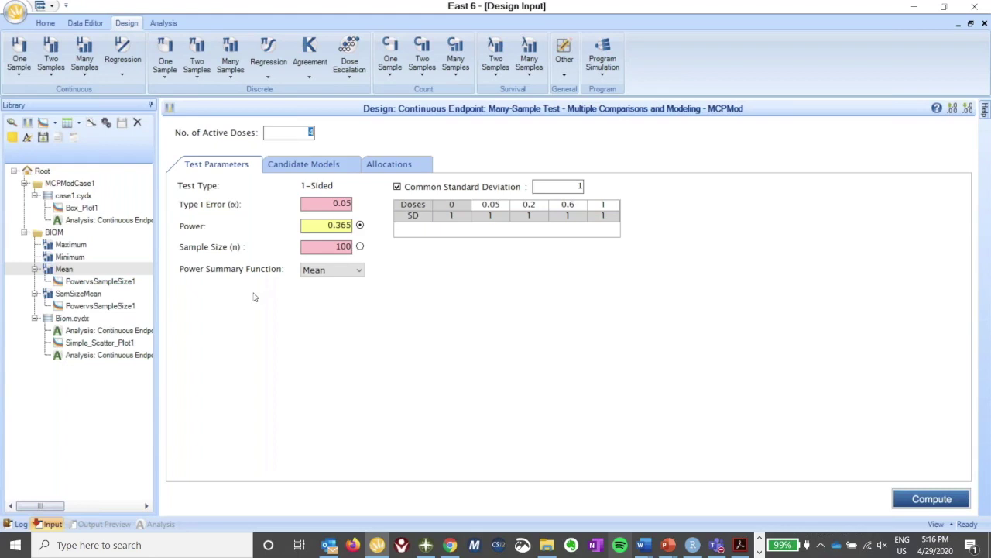
left_click(359, 270)
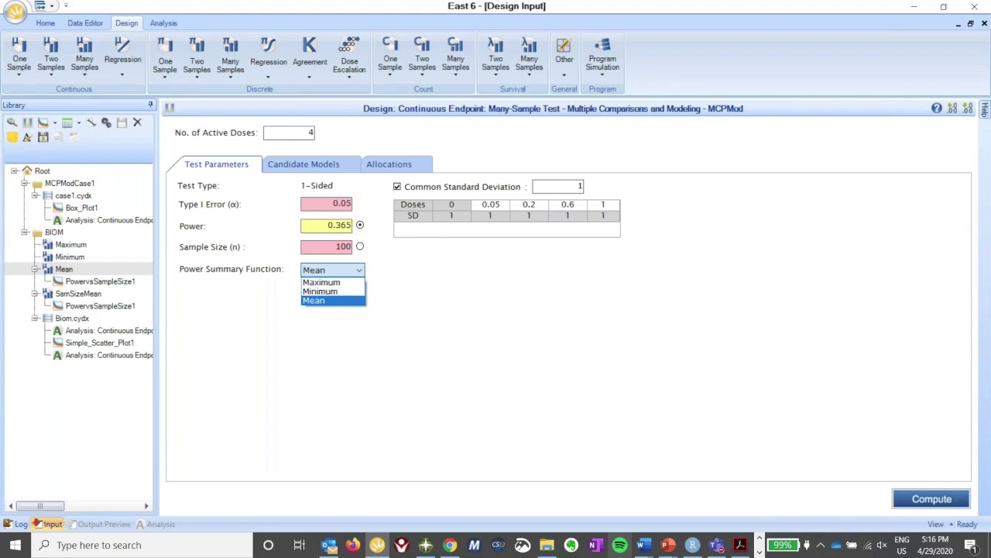
left_click(420, 282)
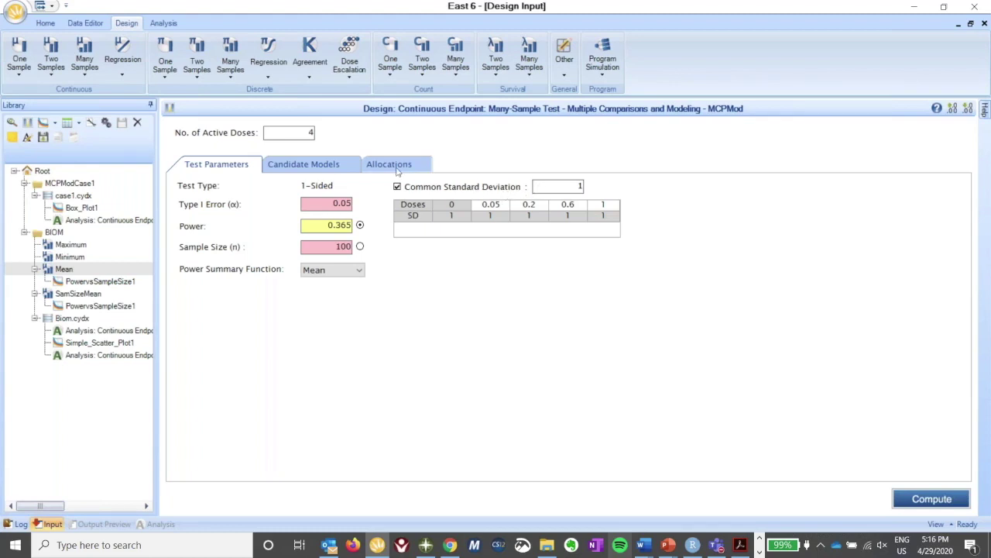
Set the model family in the candidate model specification to Linear and inspect the enlarged Mean Response Curve.
left_click(316, 170)
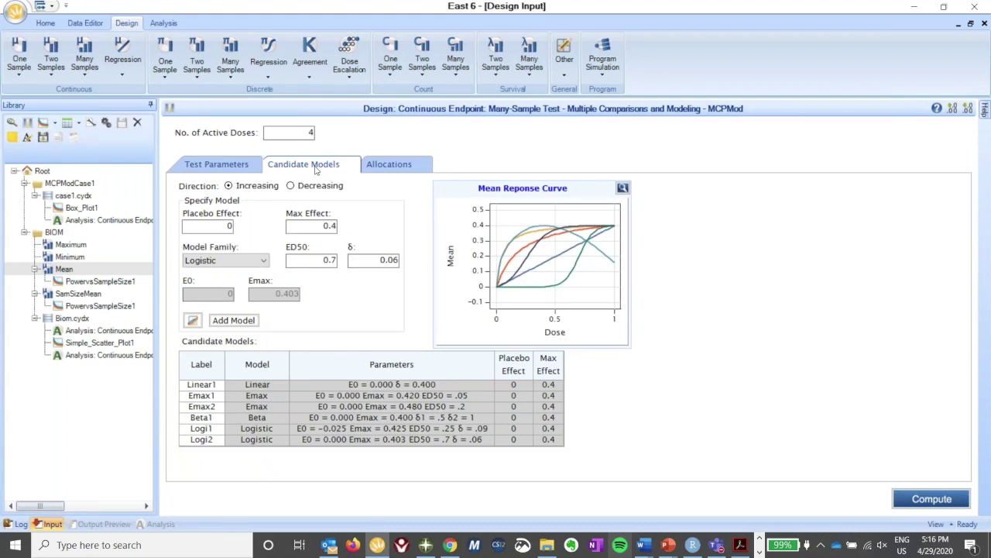
left_click(253, 260)
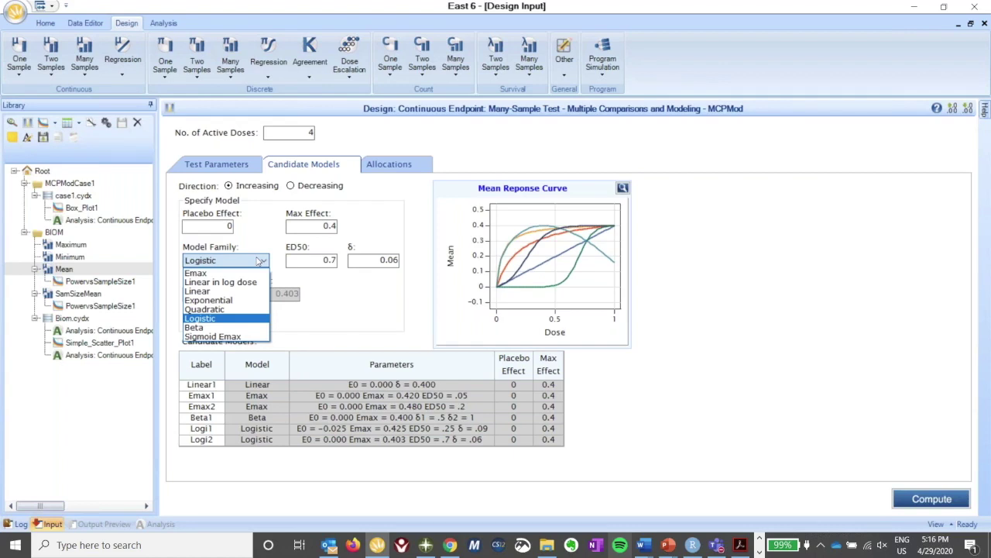
left_click(380, 224)
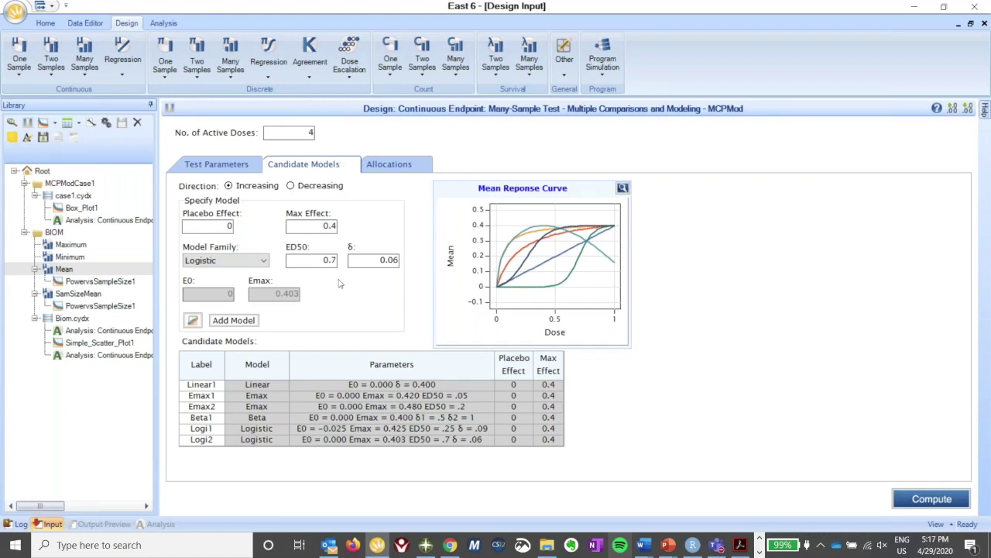
left_click(264, 262)
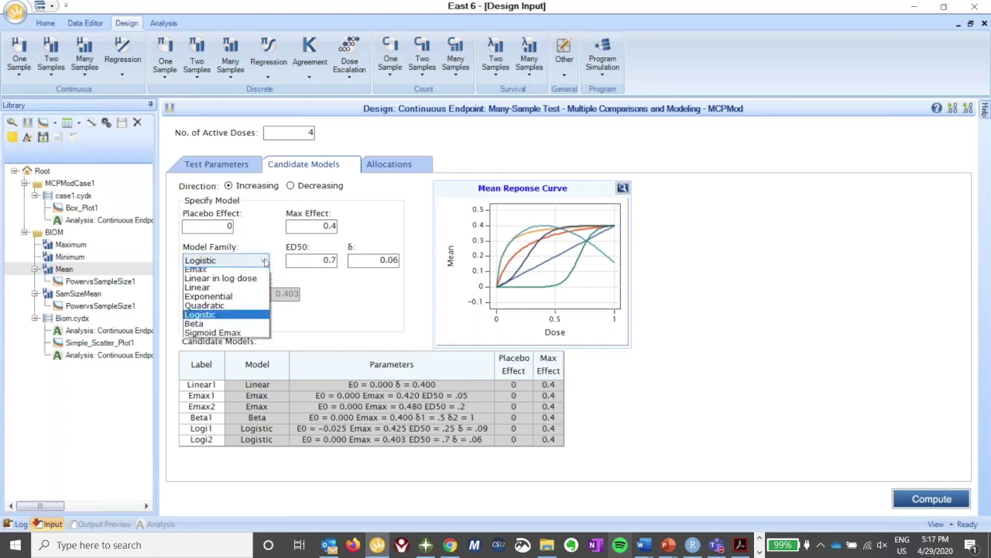
left_click(224, 291)
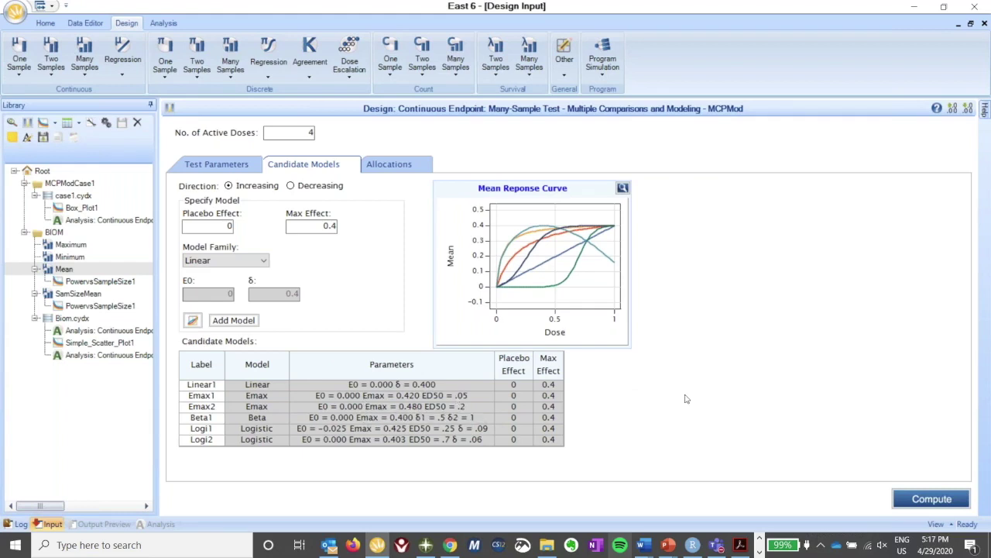
left_click(622, 188)
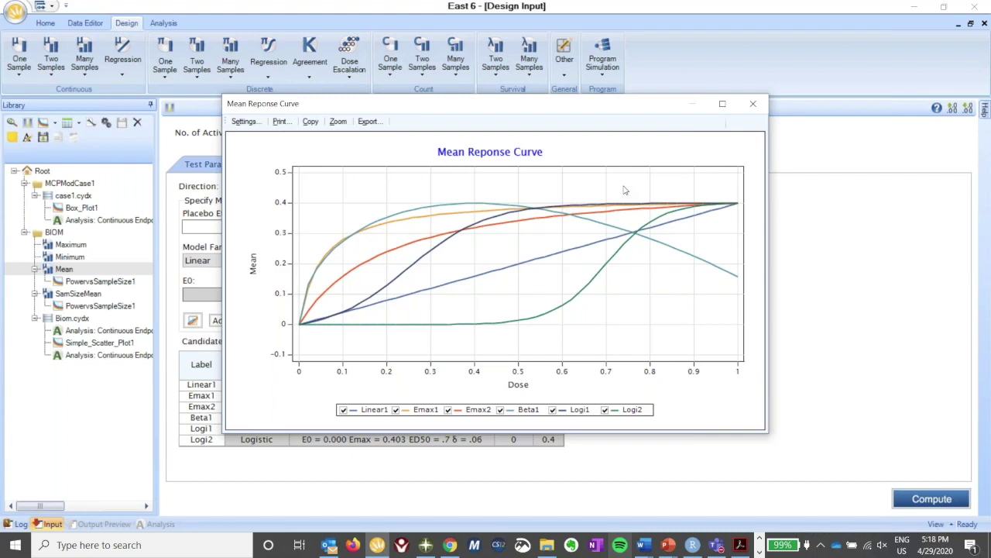
left_click(753, 106)
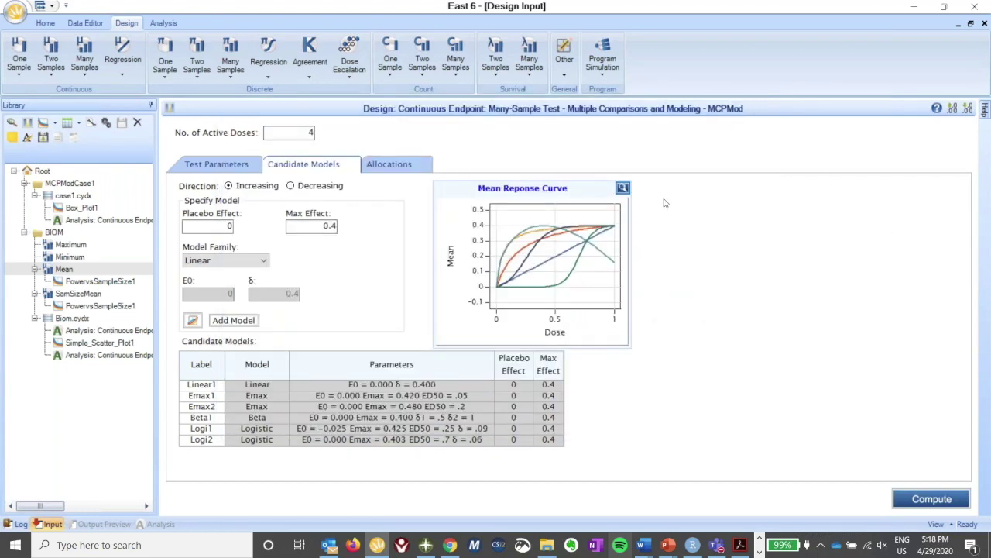
Review the Optimized Allocations settings and the available optimality criteria, and restore User Defined Allocations.
left_click(390, 175)
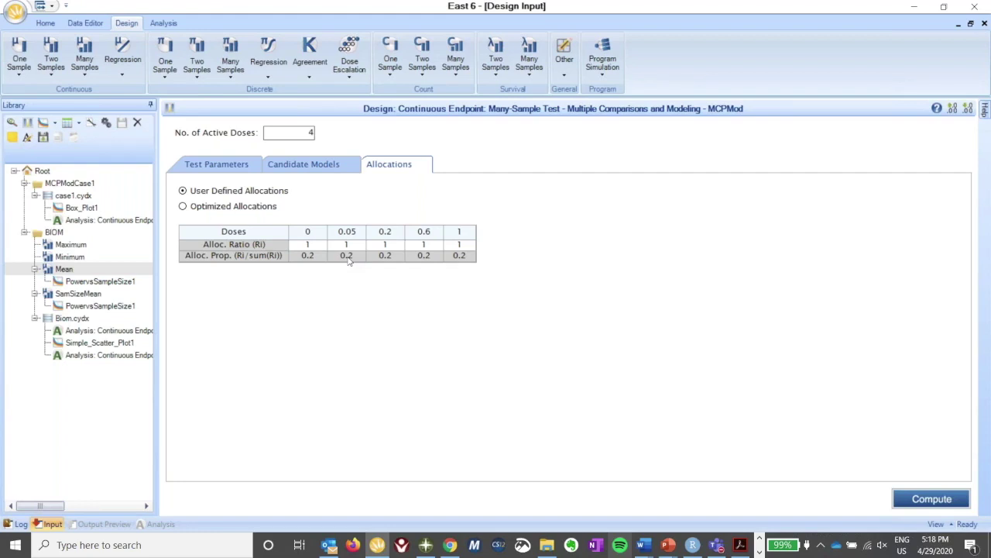
left_click(252, 208)
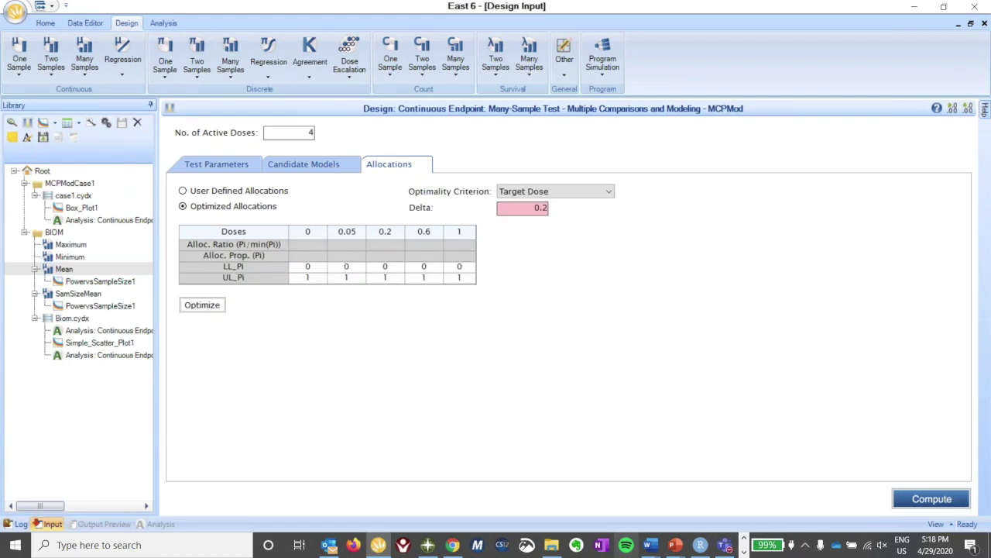
left_click(607, 192)
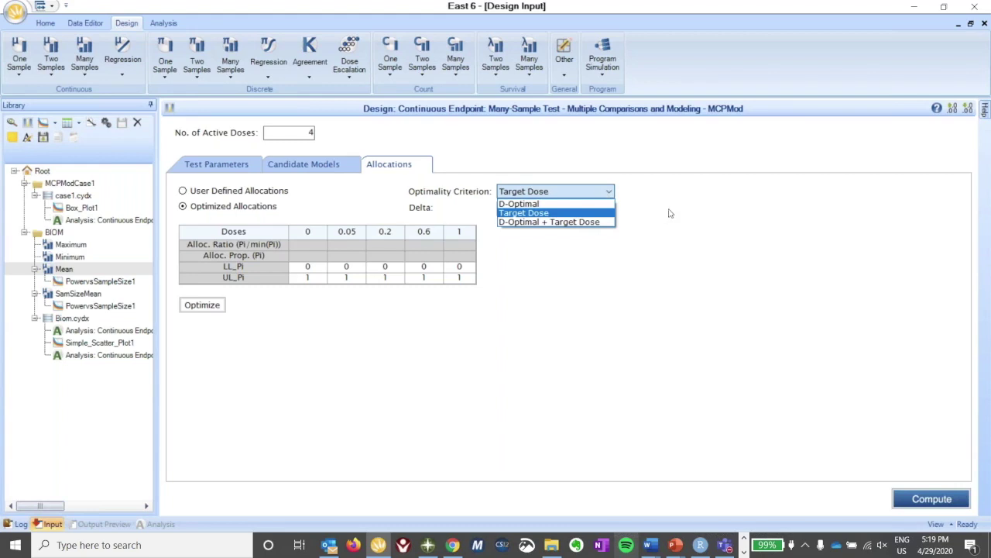
left_click(608, 193)
left_click(608, 193)
left_click(302, 218)
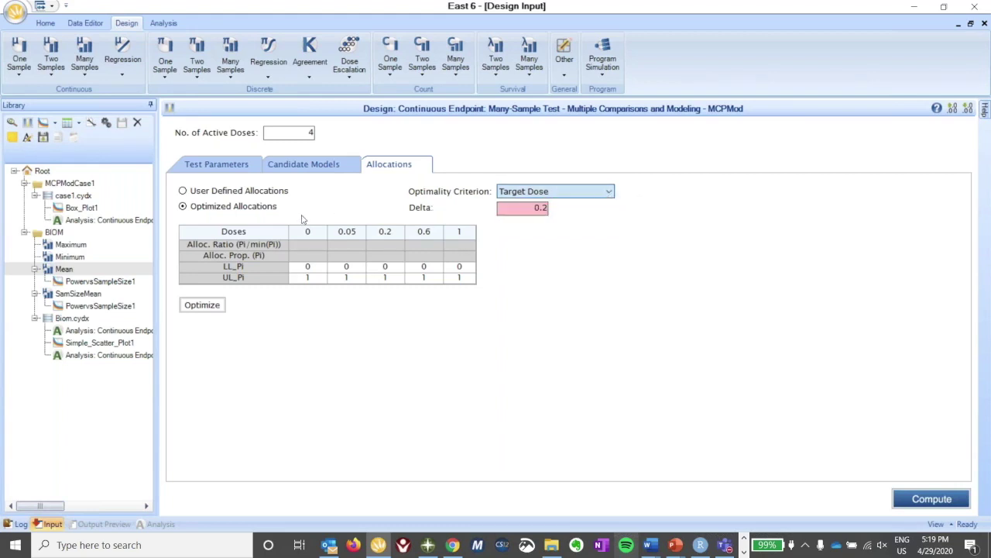
left_click(183, 191)
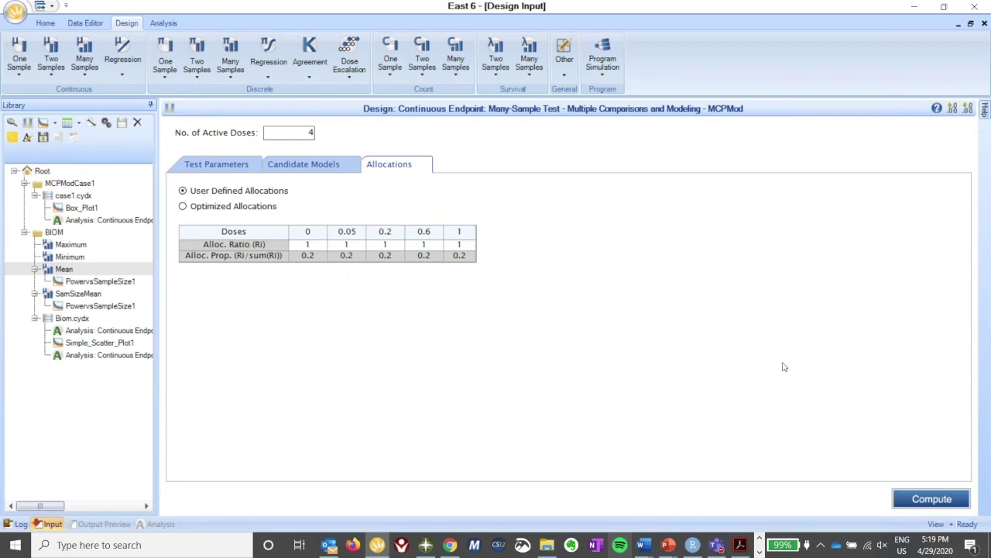
Open the detailed output of the BIOM Mean design and examine its overall power and model-wise power.
double_click(56, 273)
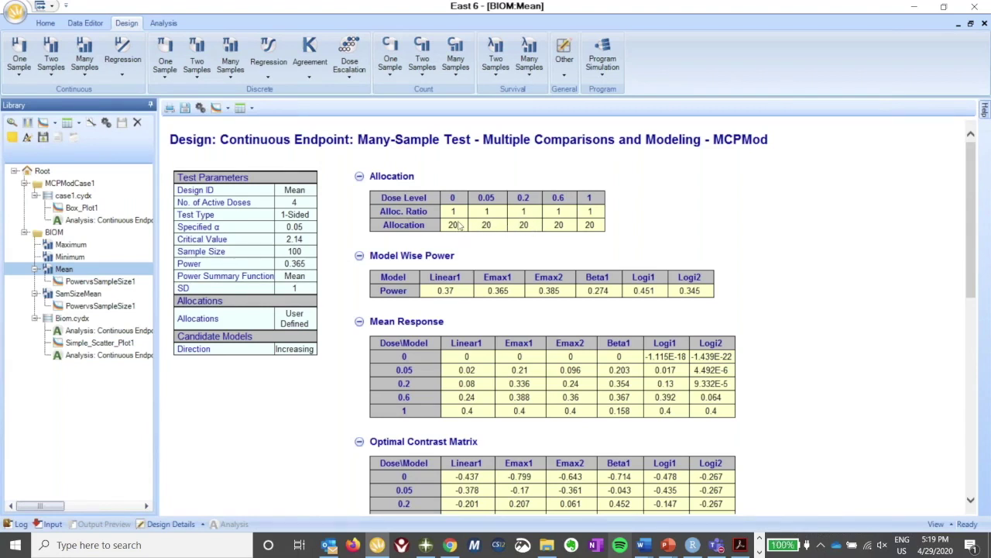
left_click(309, 265)
left_click(284, 266)
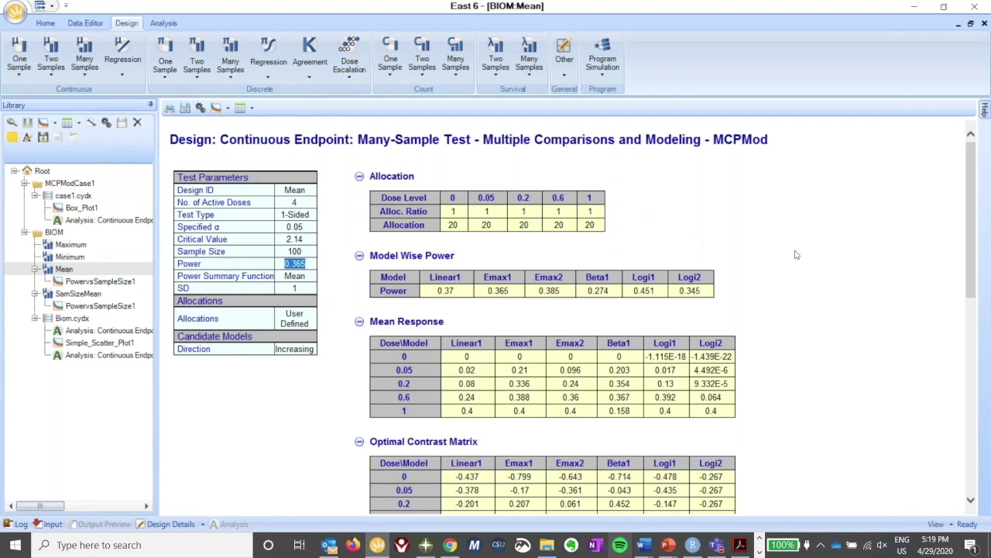
scroll(794, 254, "down", 1)
scroll(795, 254, "down", 1)
scroll(795, 254, "up", 1)
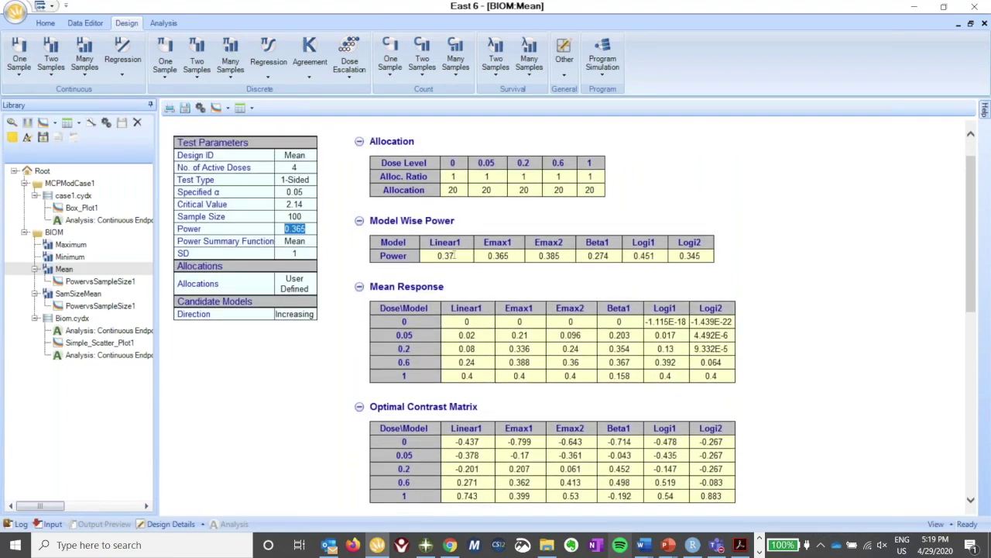
left_click_drag(454, 255, 434, 256)
Examine the mean responses, optimal contrasts, contrast correlations and candidate model parameters in the Mean design output.
scroll(884, 338, "down", 1)
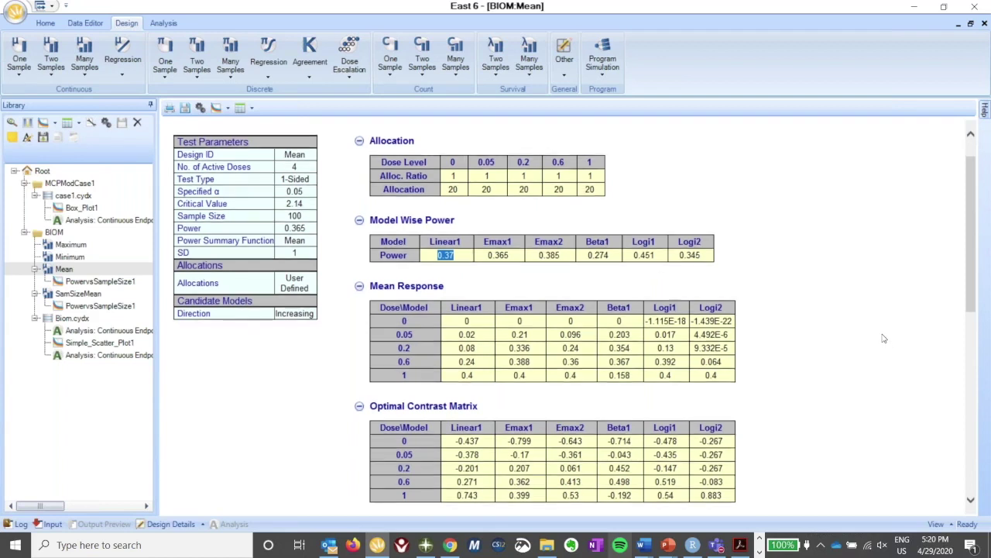
scroll(884, 338, "down", 3)
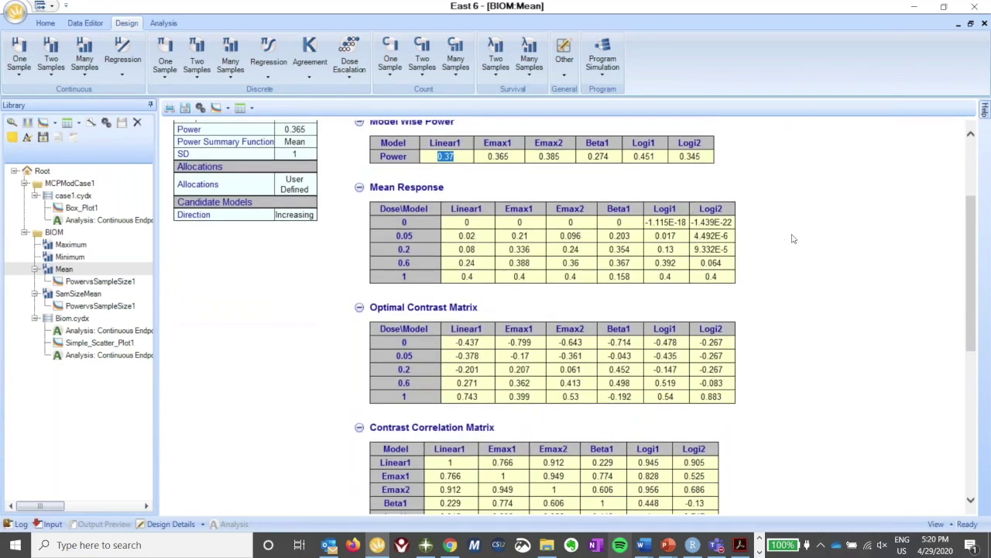
scroll(814, 261, "down", 3)
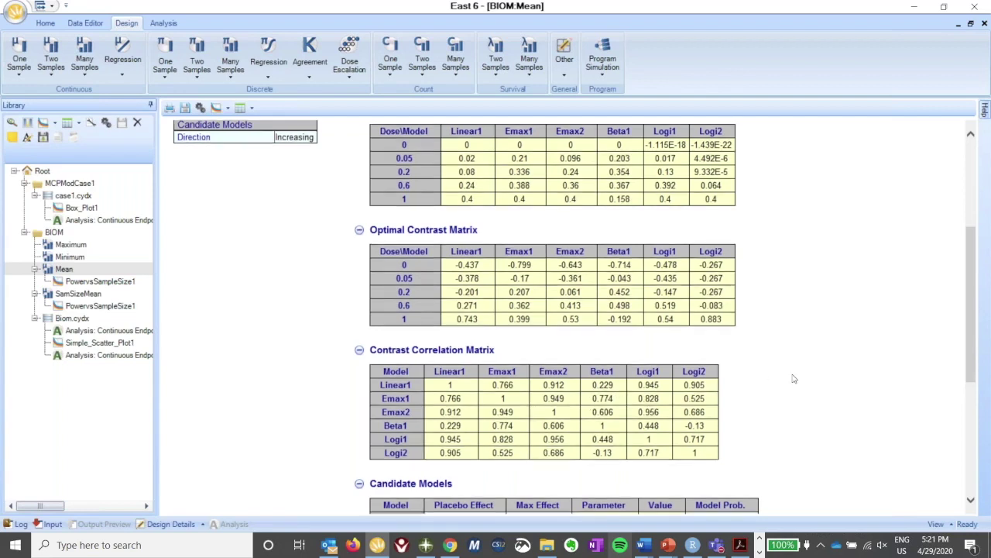
scroll(793, 378, "down", 2)
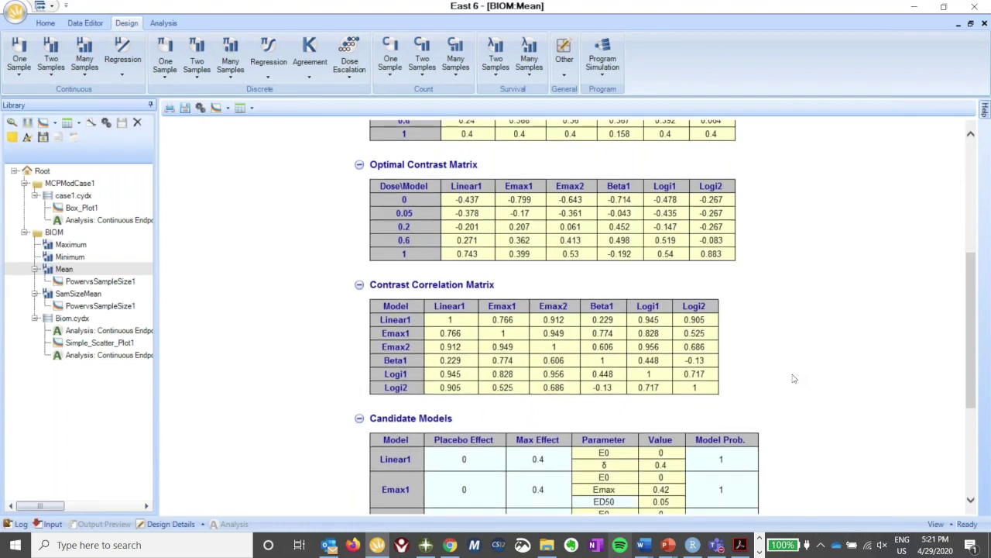
scroll(793, 378, "down", 4)
scroll(793, 378, "down", 2)
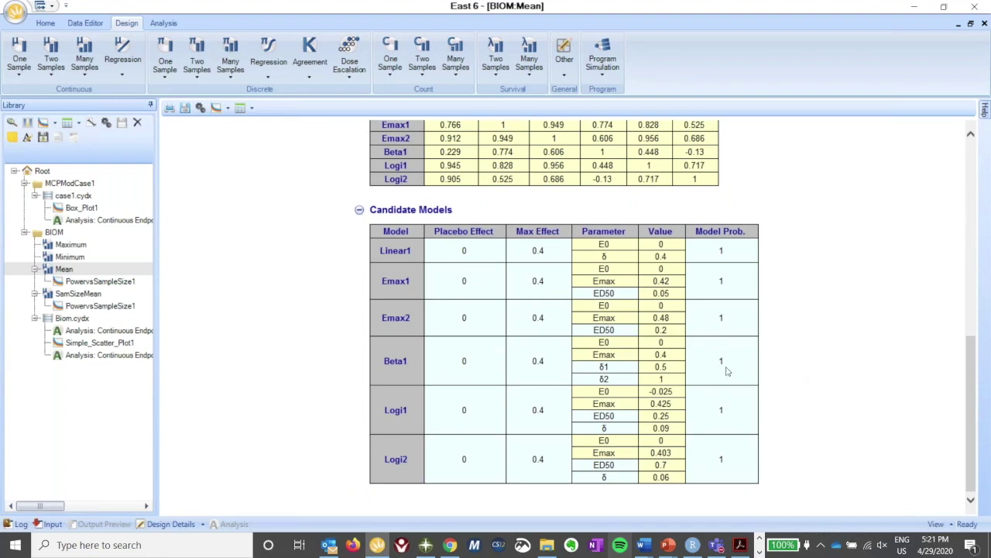
Open the detailed output of the SamSizeMean design to examine its sample size and dose allocation.
left_click(64, 295)
double_click(62, 295)
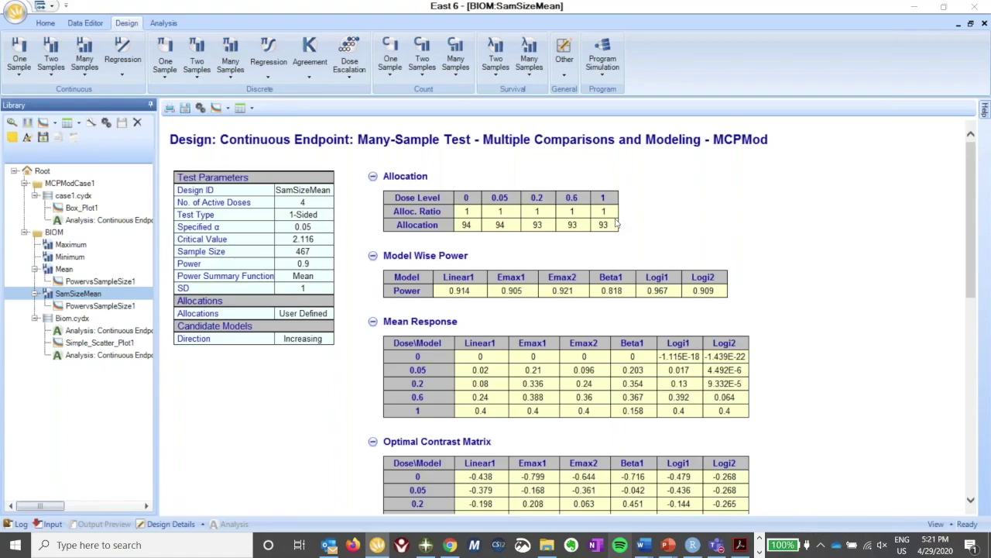
key("alt+Tab")
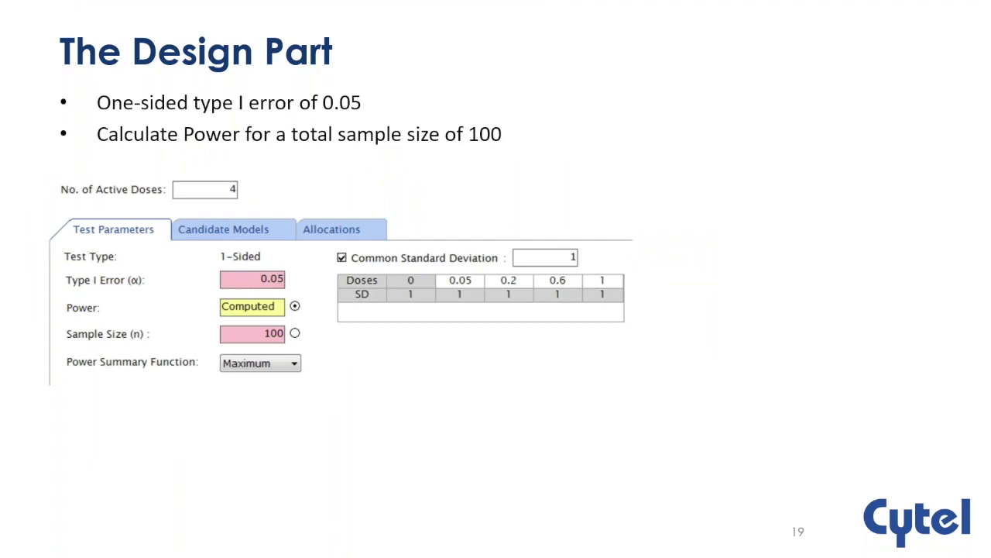
key("Right")
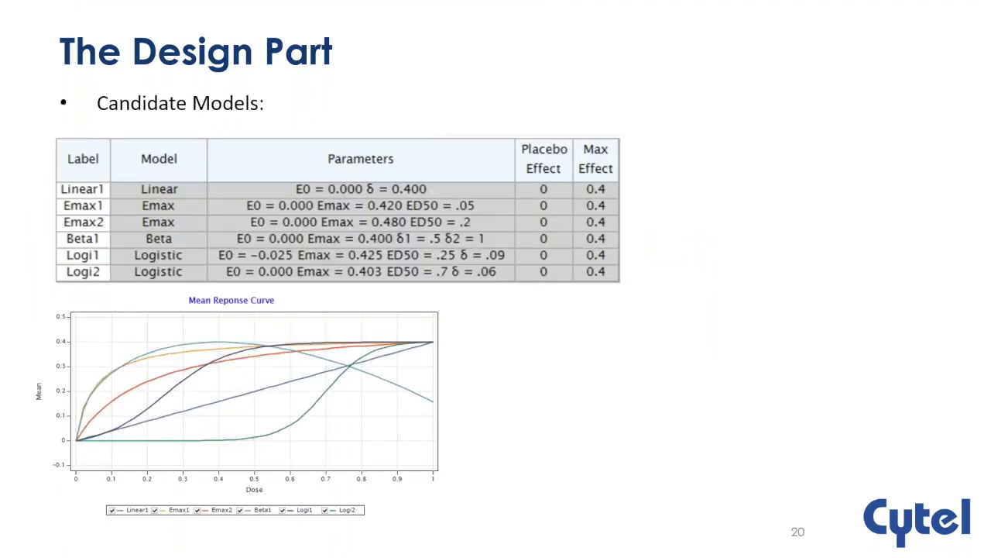
key("Right")
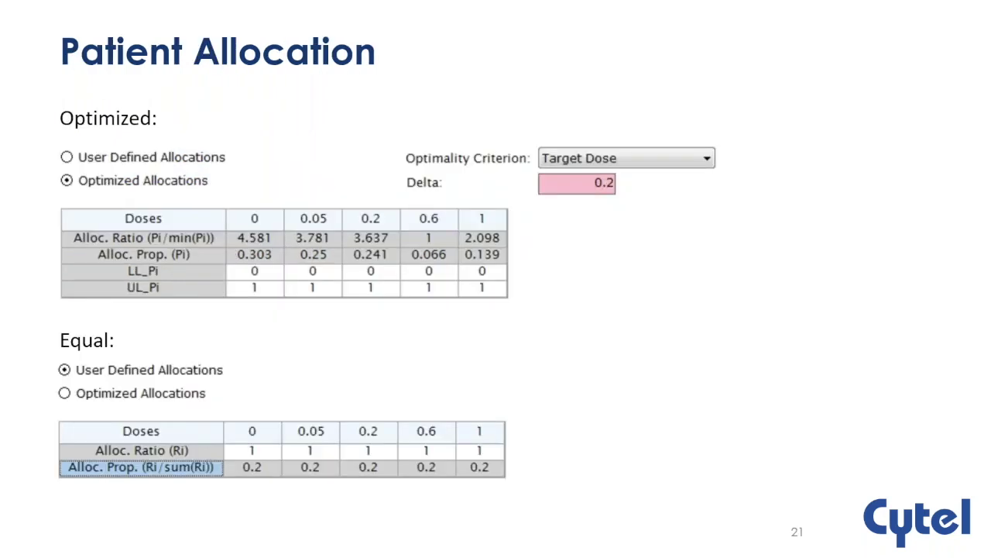
key("Right")
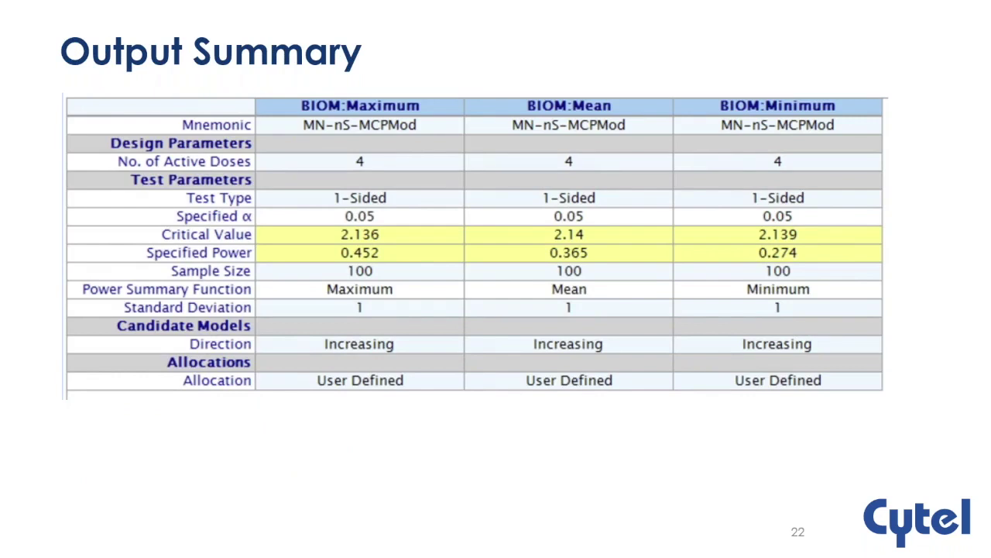
key("Right")
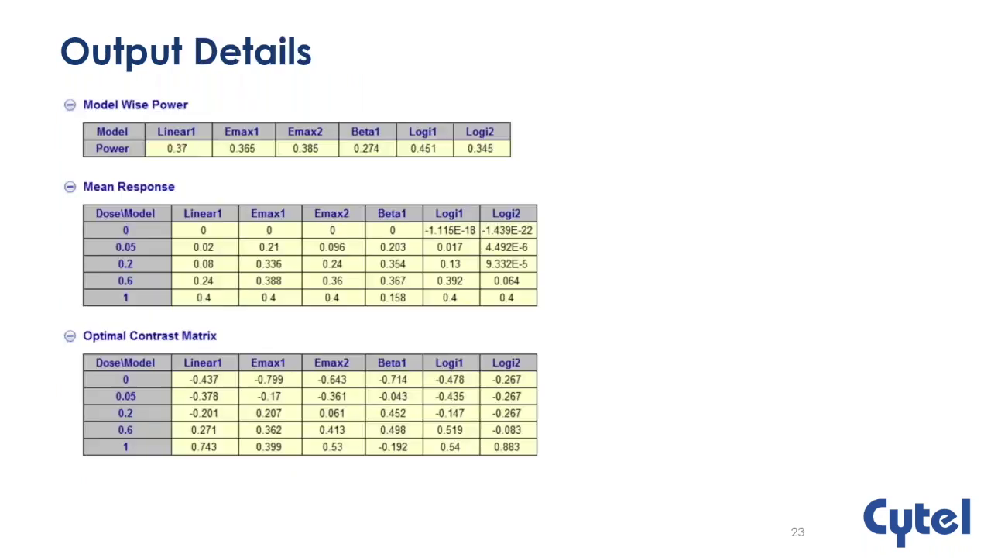
key("Right")
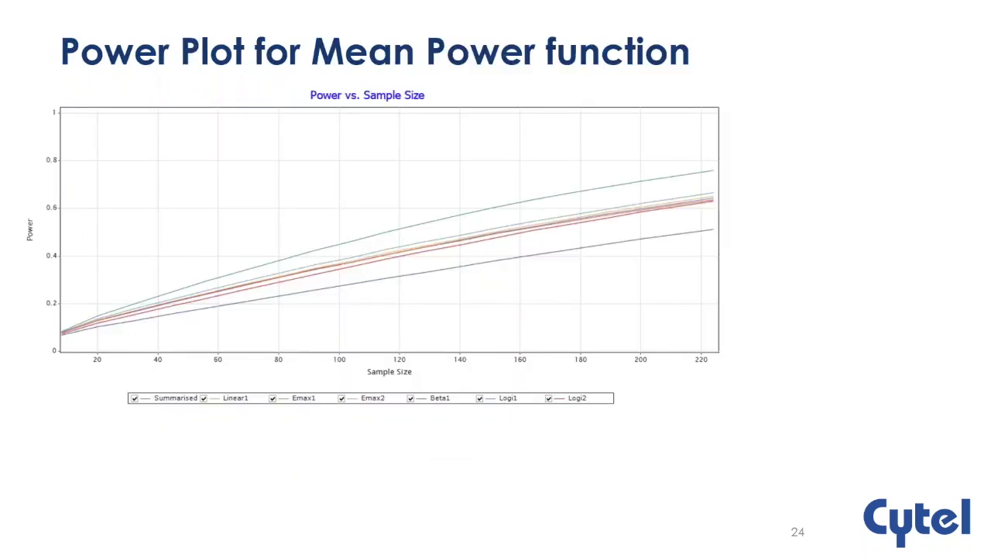
key("Right")
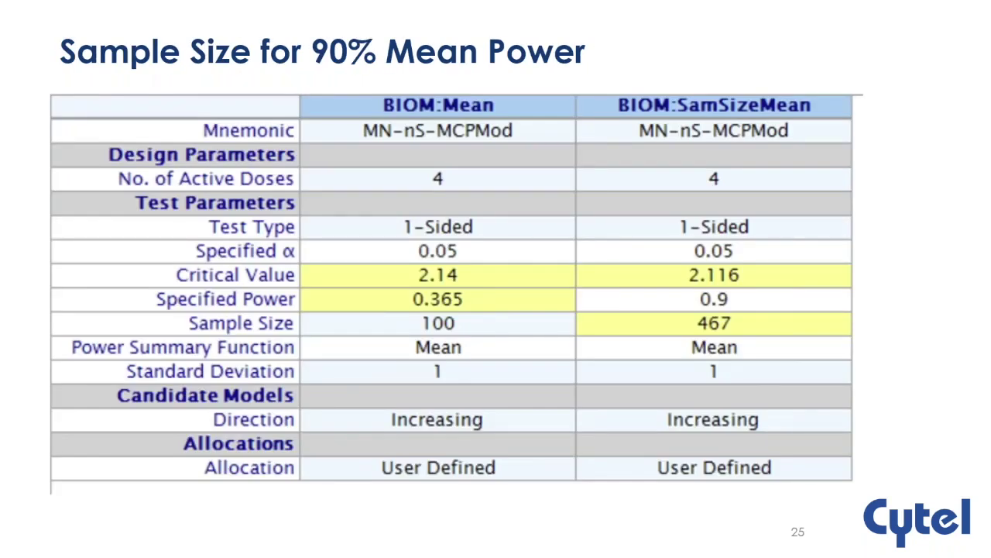
key("Right")
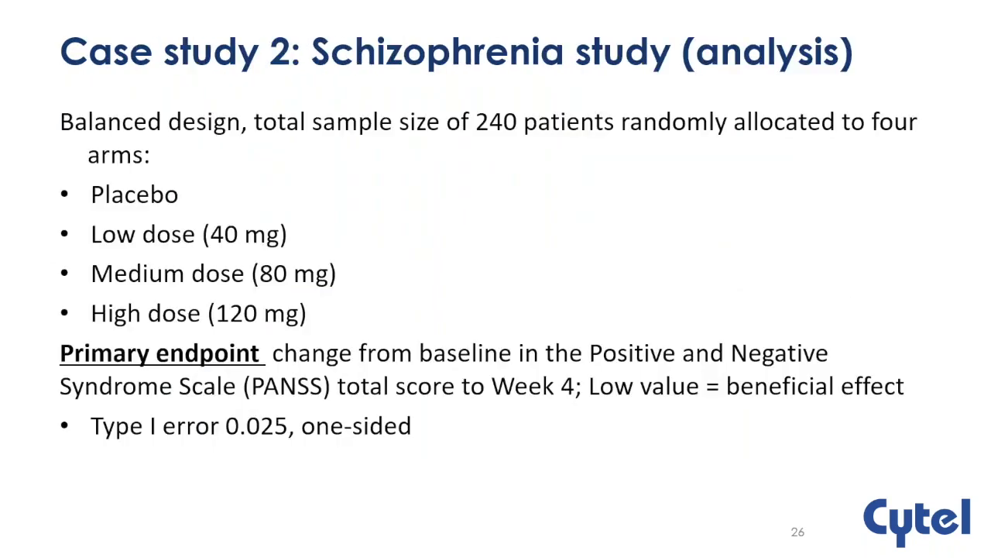
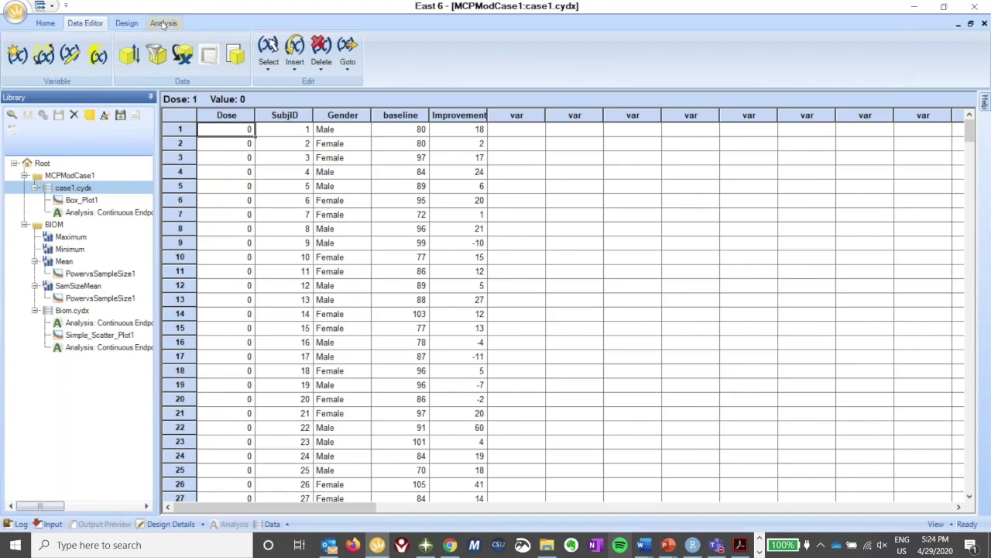
Create a vertical box plot of the case1.cydx data with Dose as the category axis and Improvement as the variable axis.
left_click(164, 23)
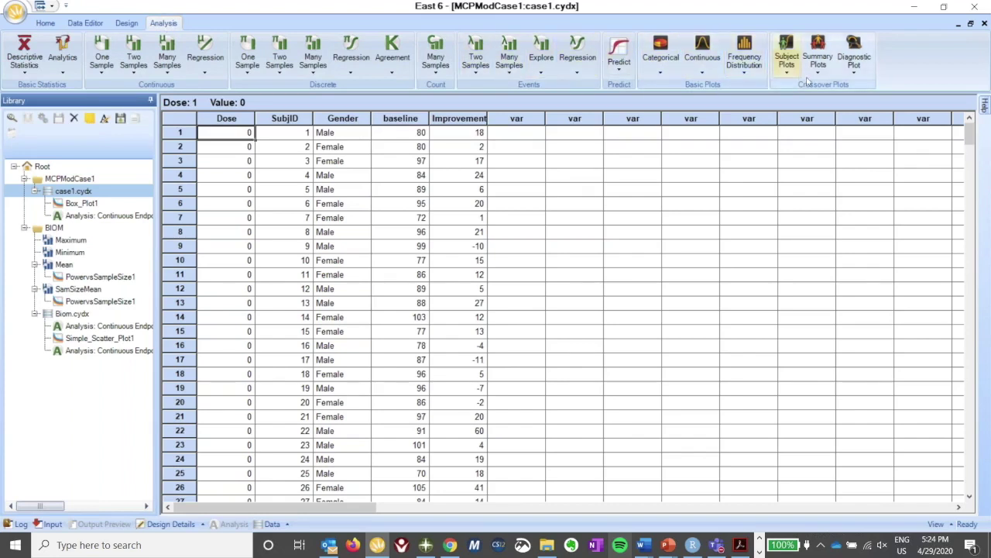
left_click(861, 76)
left_click(824, 73)
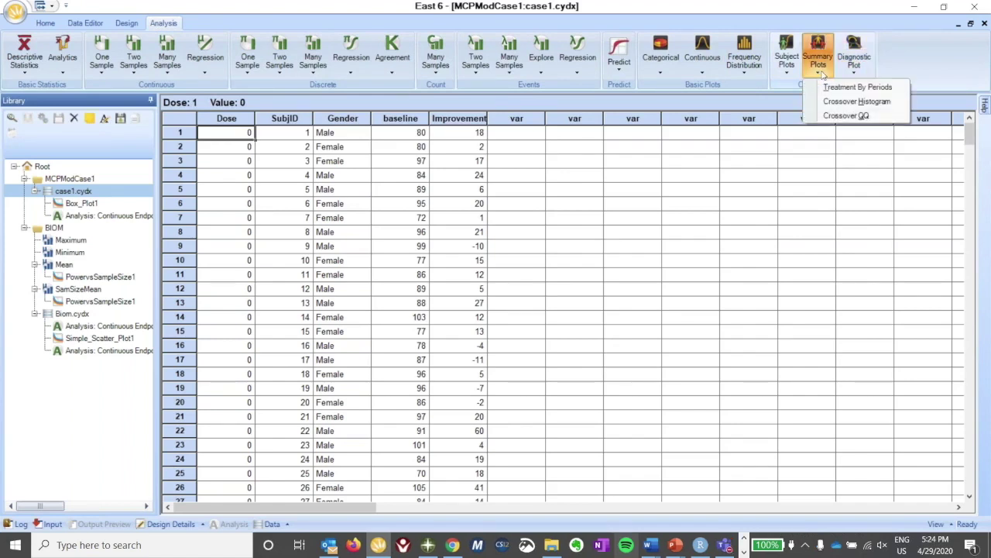
left_click(788, 75)
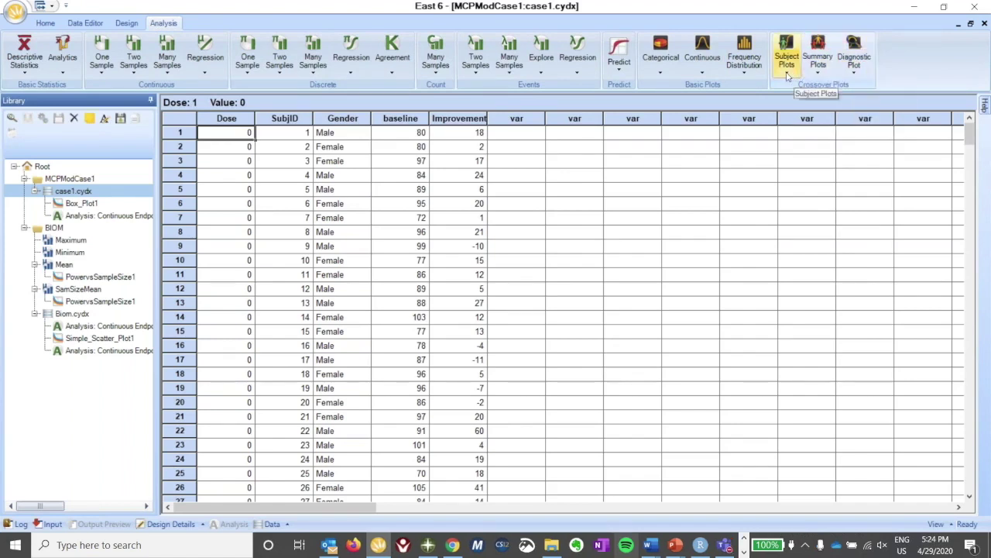
left_click(705, 75)
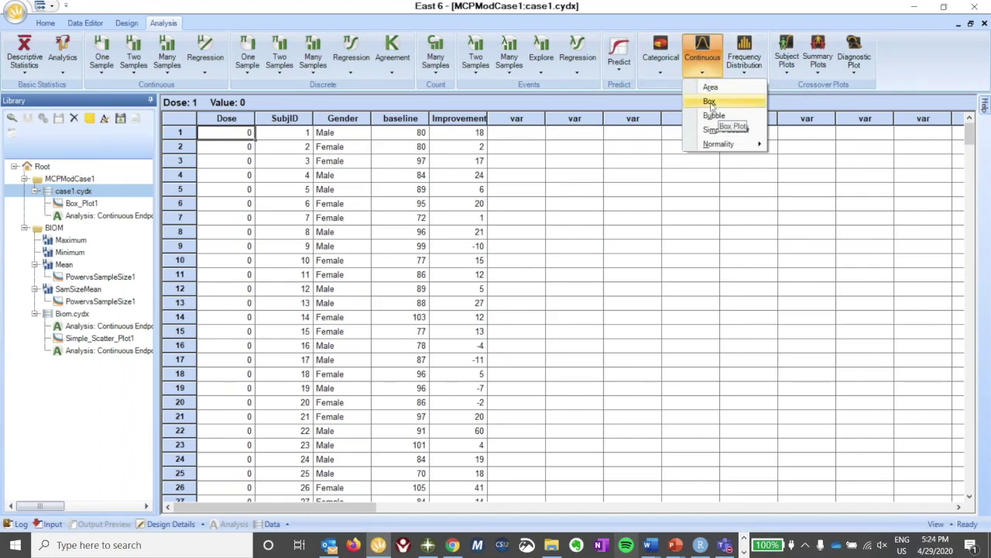
left_click(710, 103)
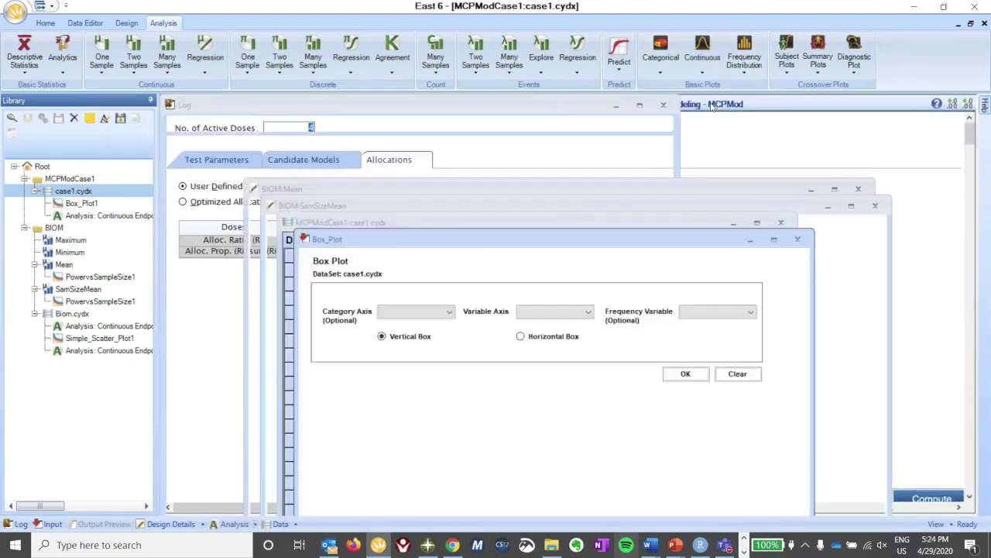
left_click(372, 161)
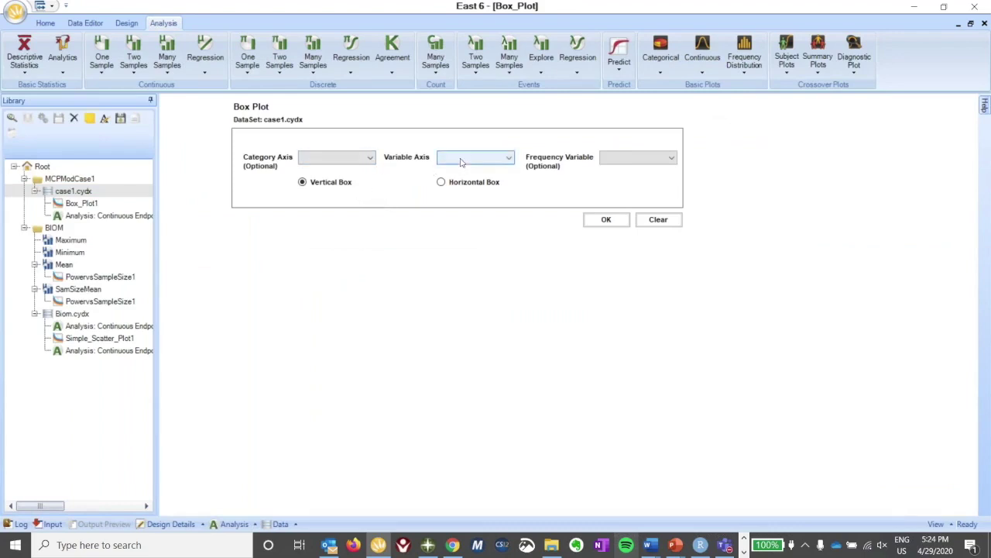
left_click(369, 158)
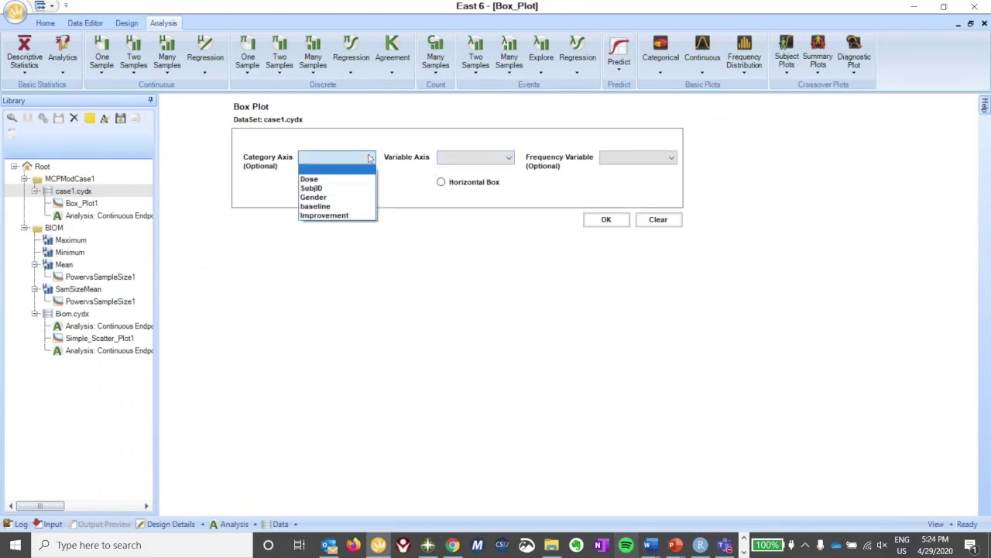
left_click(329, 179)
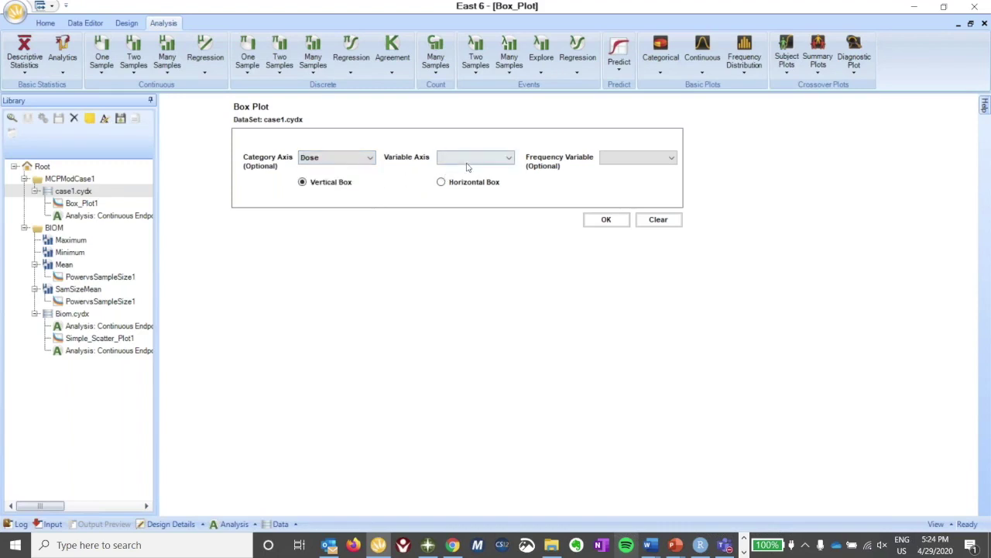
left_click(468, 164)
left_click(458, 197)
left_click(606, 220)
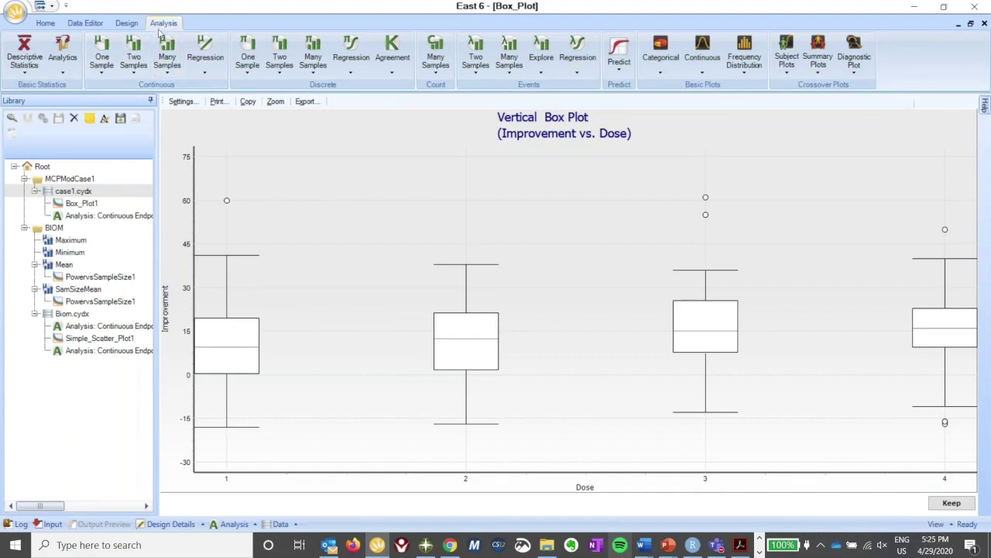
Start a continuous many-samples MCPMod analysis of case1.cydx with Dose as dose level and Improvement as response, and proceed to its test parameters.
left_click(167, 69)
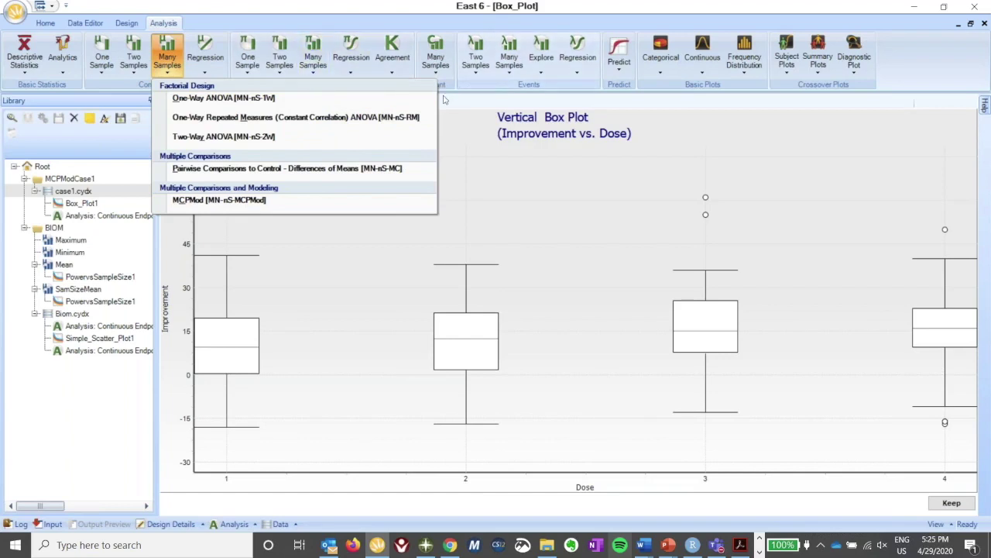
left_click(233, 203)
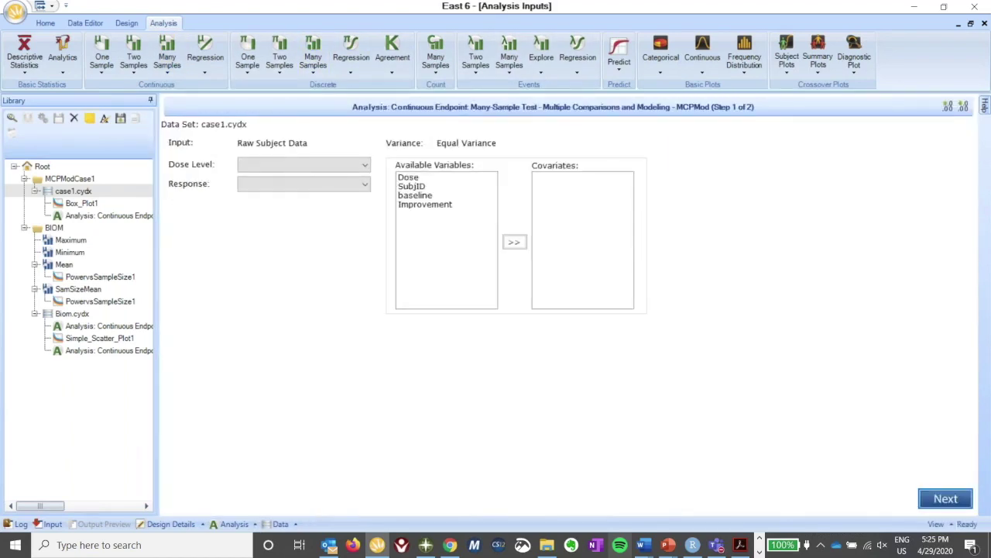
left_click(336, 164)
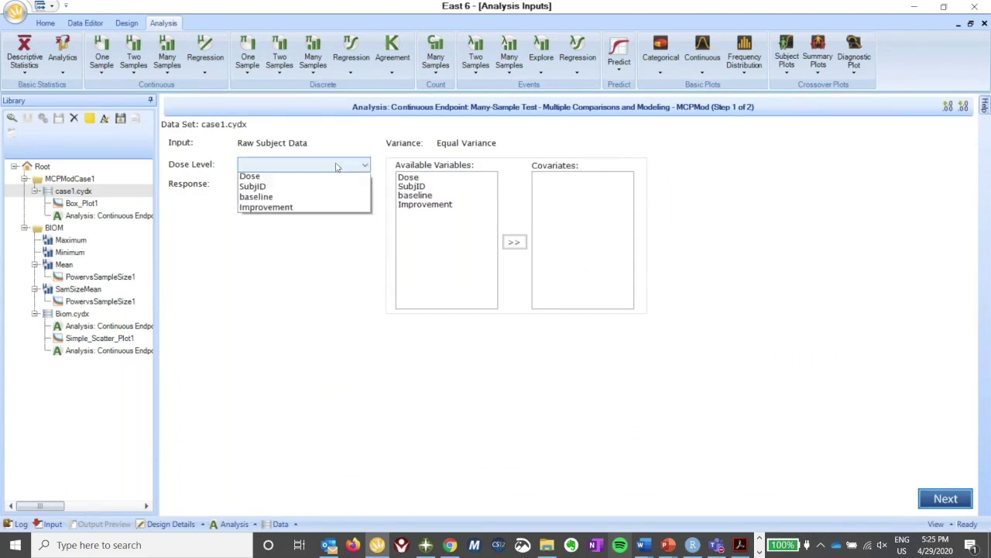
left_click(283, 189)
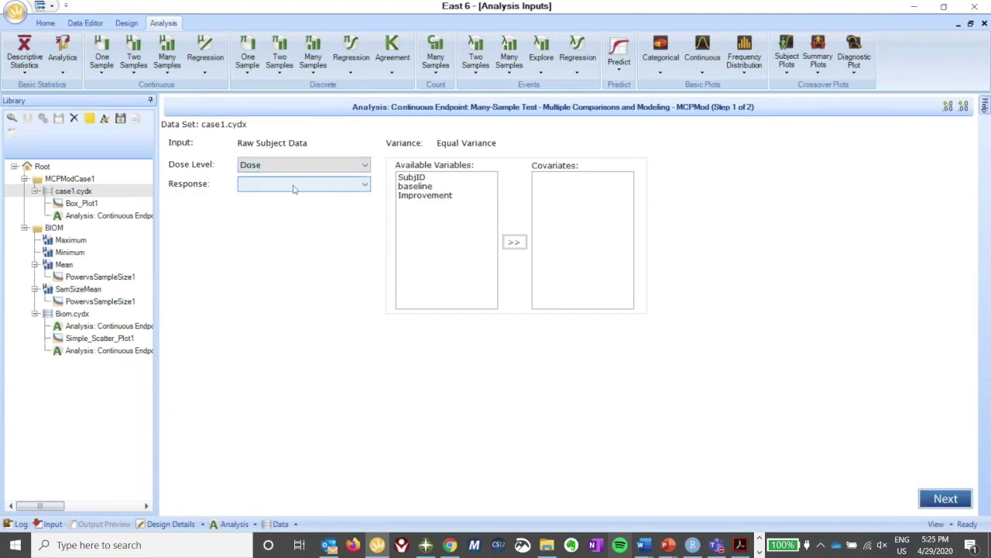
left_click(317, 189)
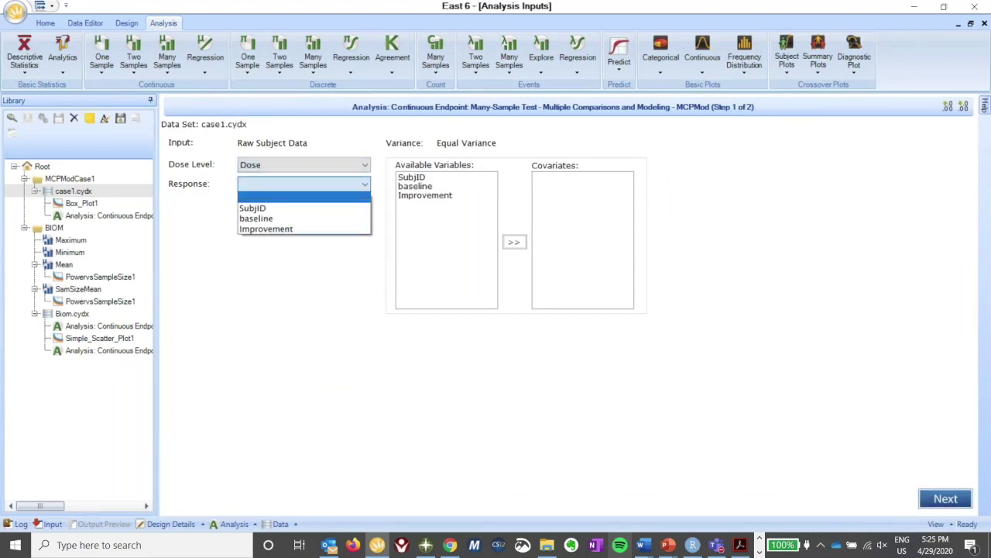
left_click(271, 229)
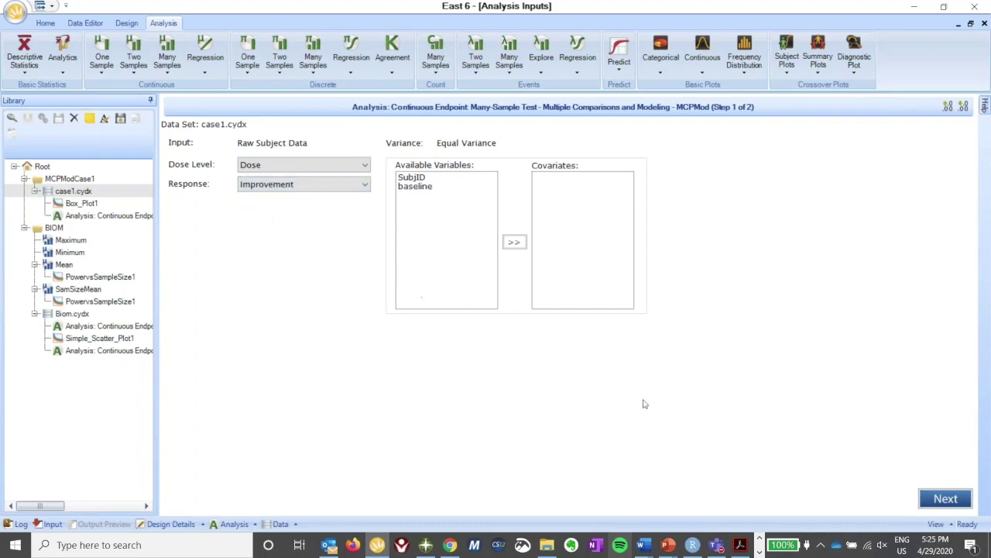
left_click(942, 498)
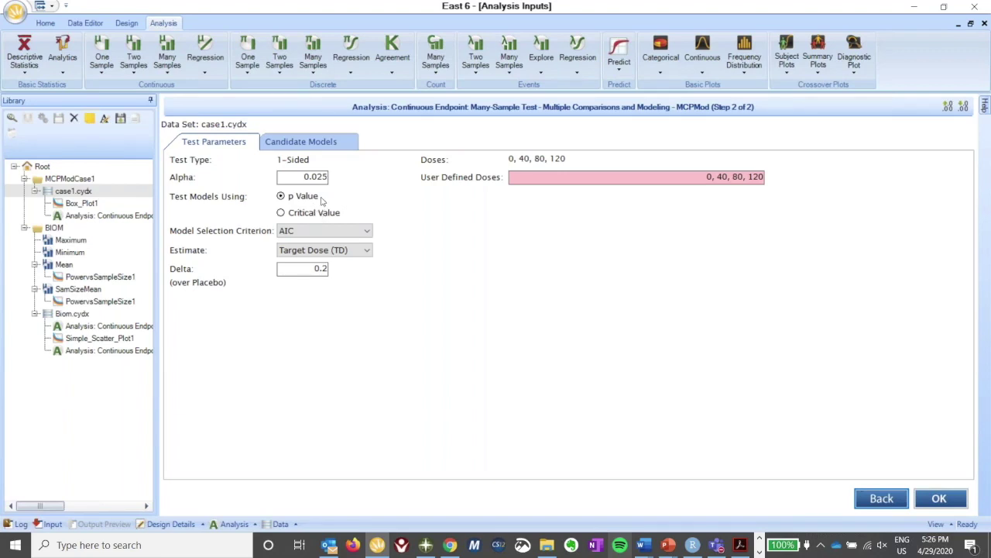
Review the model selection and estimate options, keep AIC and Target Dose (TD), and set Delta over placebo to 5.
left_click(369, 231)
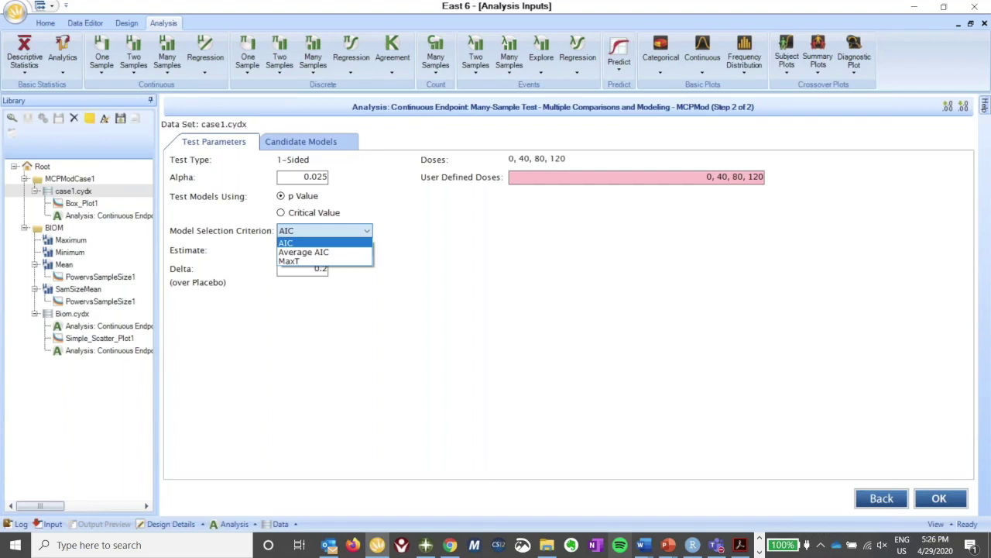
left_click(432, 238)
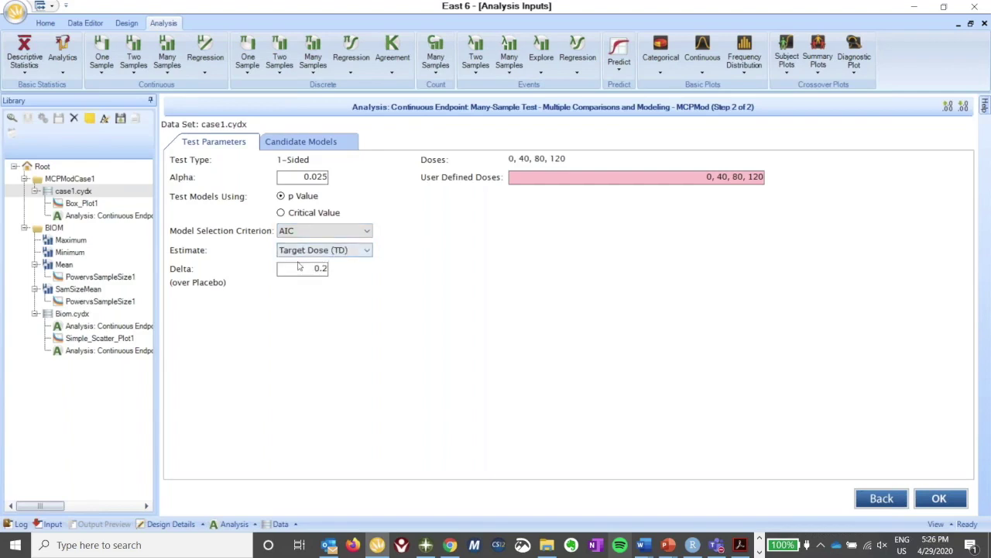
left_click(346, 253)
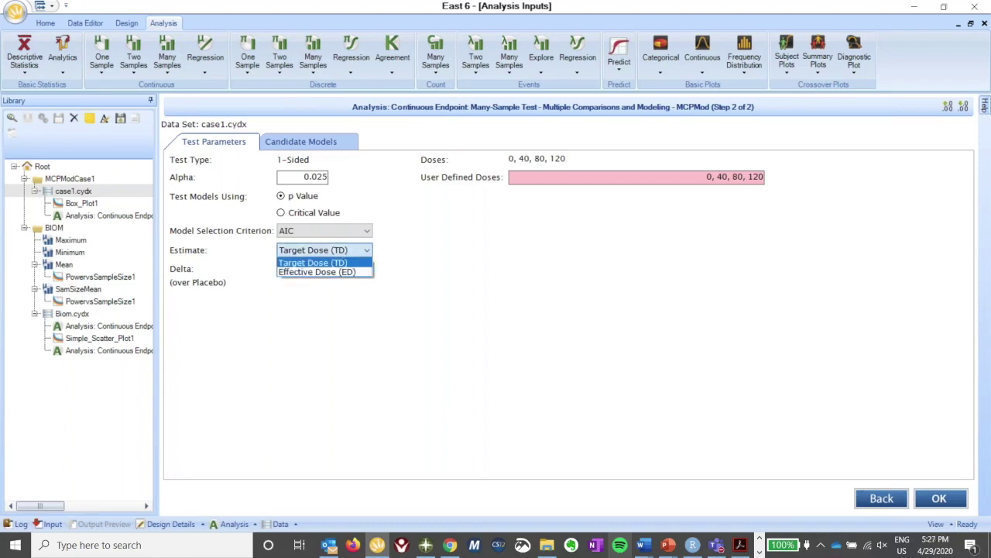
left_click(420, 246)
double_click(316, 268)
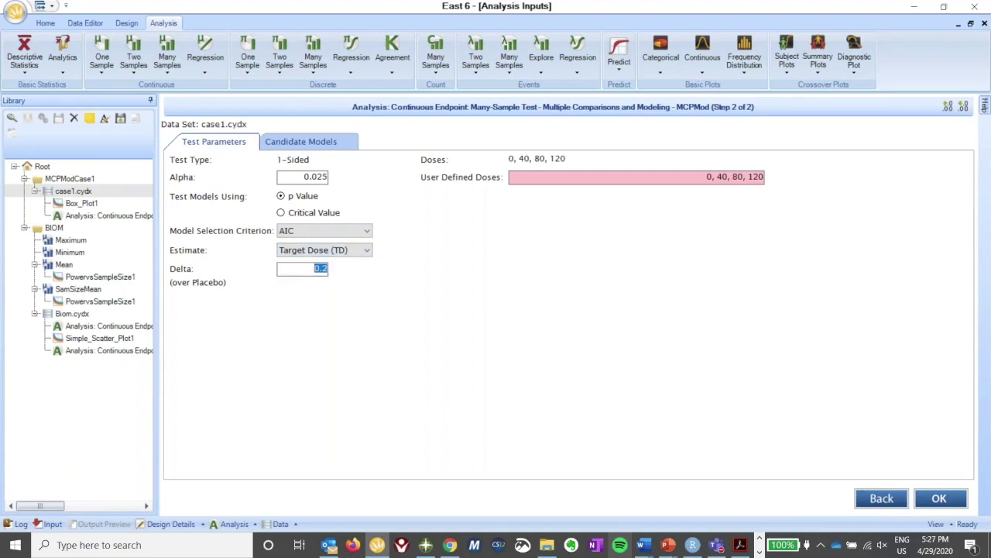
type("5")
left_click(348, 250)
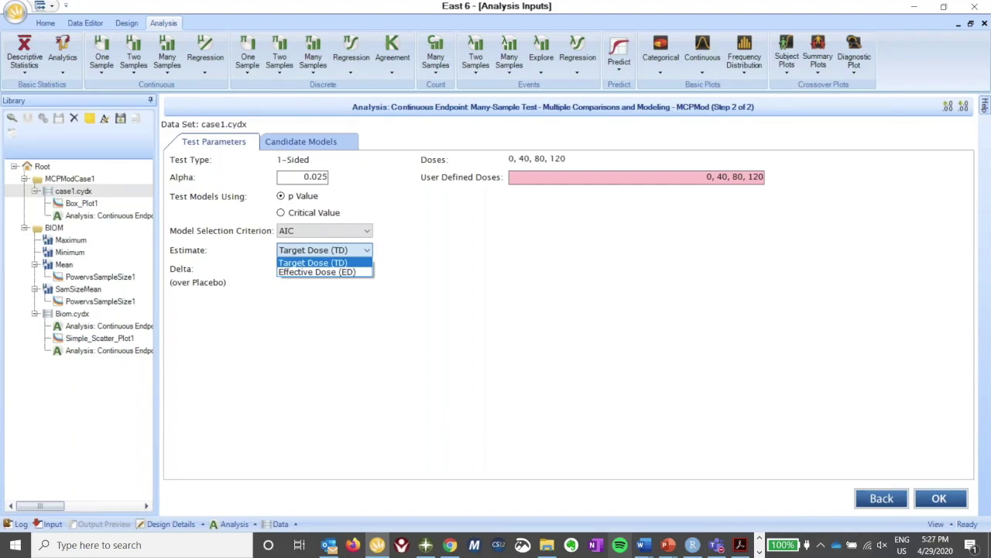
left_click(404, 254)
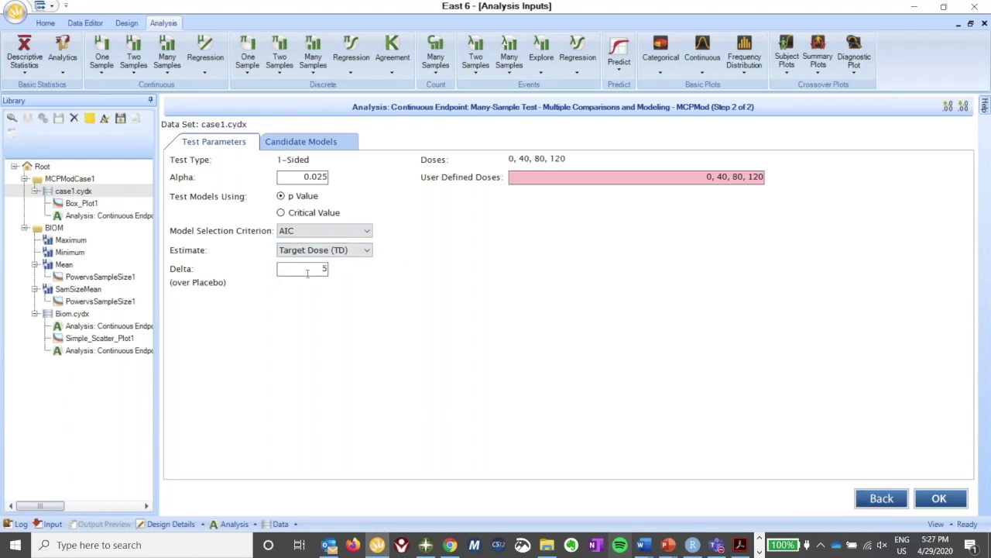
Add an Emax candidate model with ED50 of 100, placebo effect 0.75 and max effect 1.
left_click(310, 142)
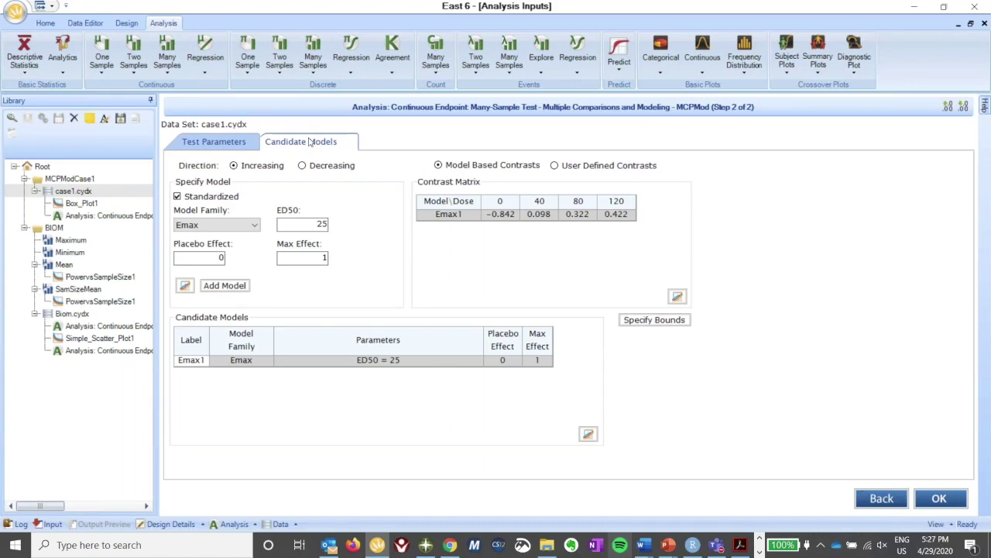
double_click(221, 257)
key("BackSpace")
type(".07")
key("BackSpace")
key("BackSpace")
key("BackSpace")
type(".75")
key("Tab")
key("Tab")
left_click(301, 222)
double_click(300, 221)
key("BackSpace")
type("100")
left_click(232, 283)
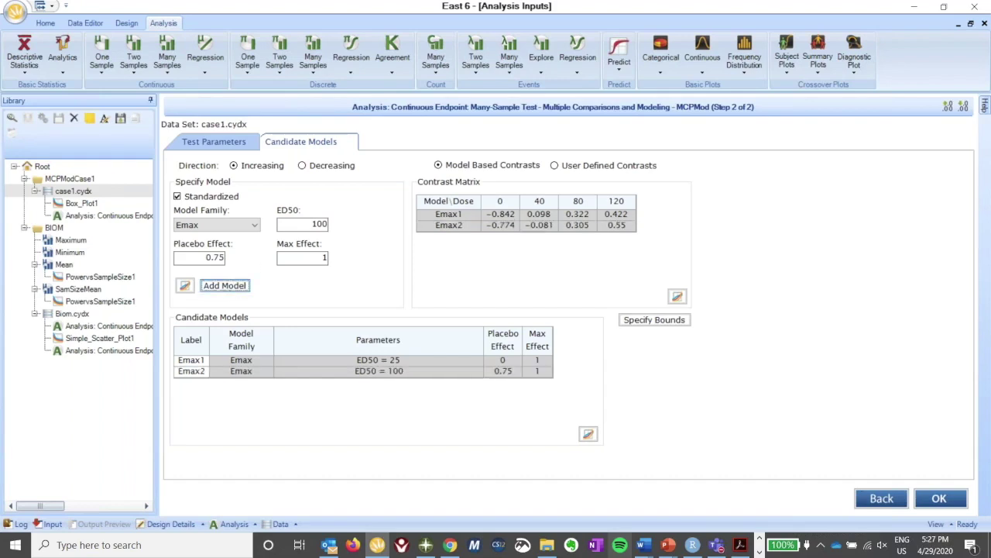
Add a Linear and a Linear in log dose candidate model, both with placebo effect 0.75 and max effect 1.
left_click(252, 226)
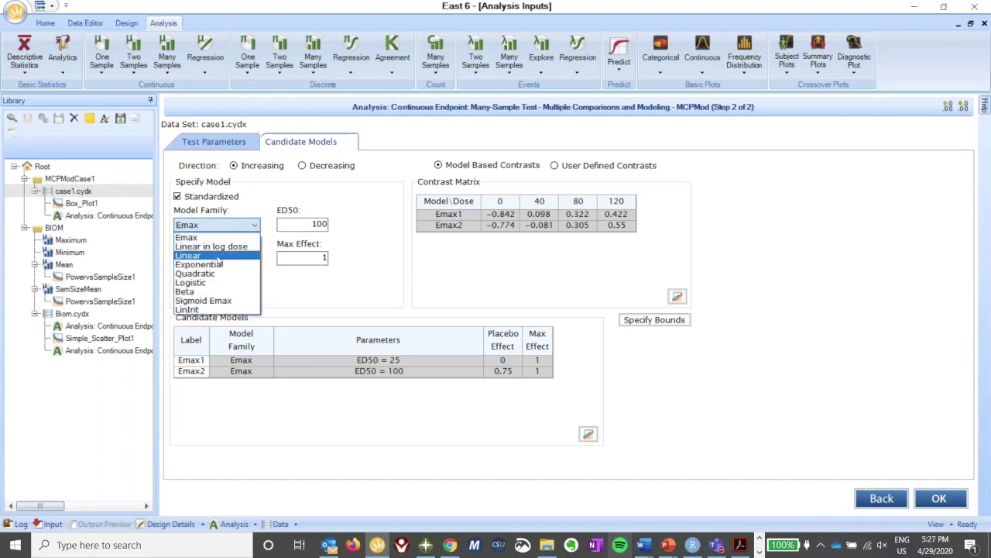
left_click(241, 255)
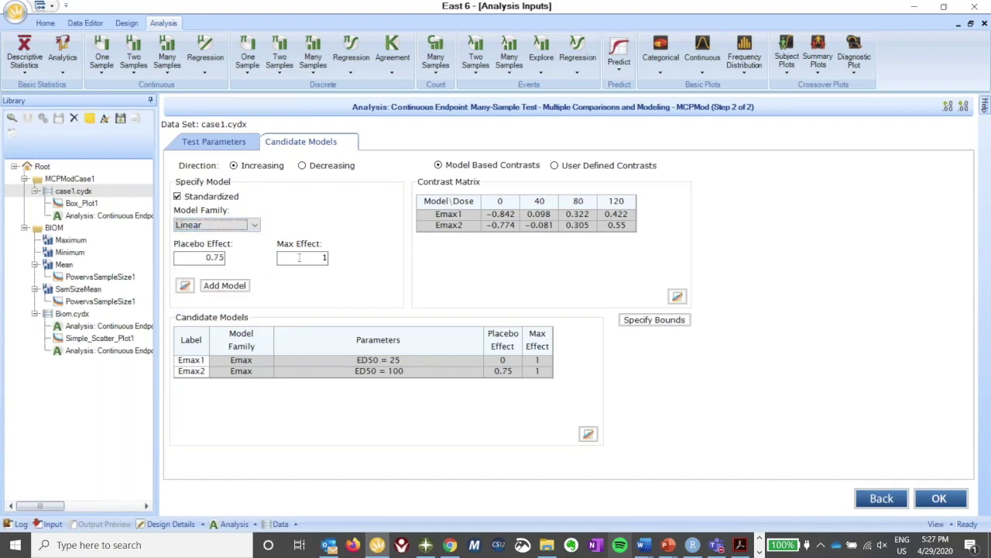
left_click(226, 286)
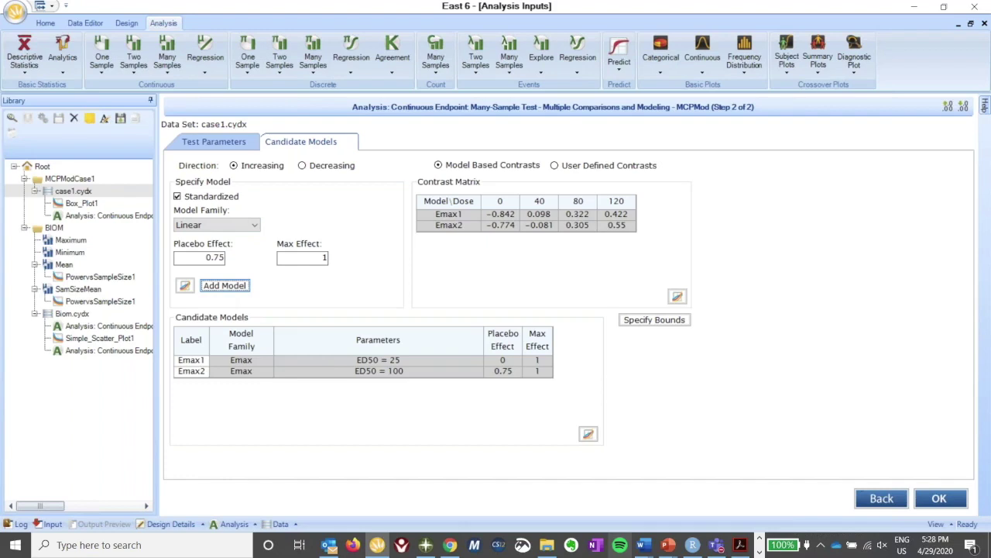
left_click(251, 225)
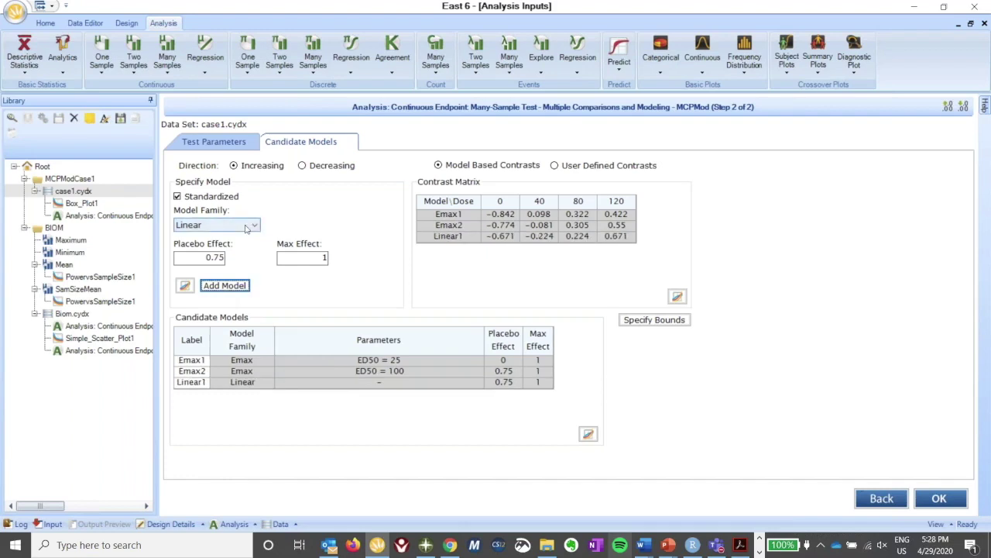
left_click(228, 247)
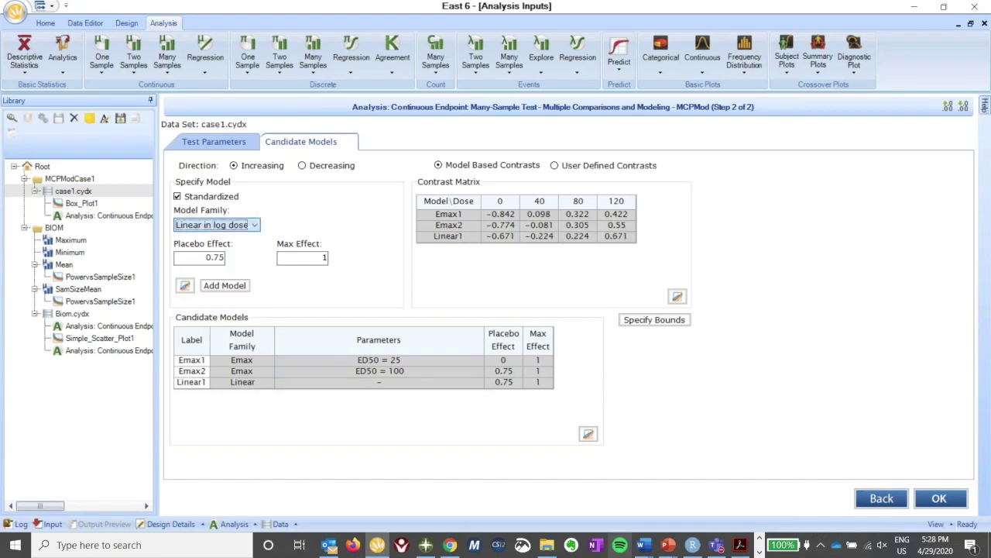
left_click(229, 286)
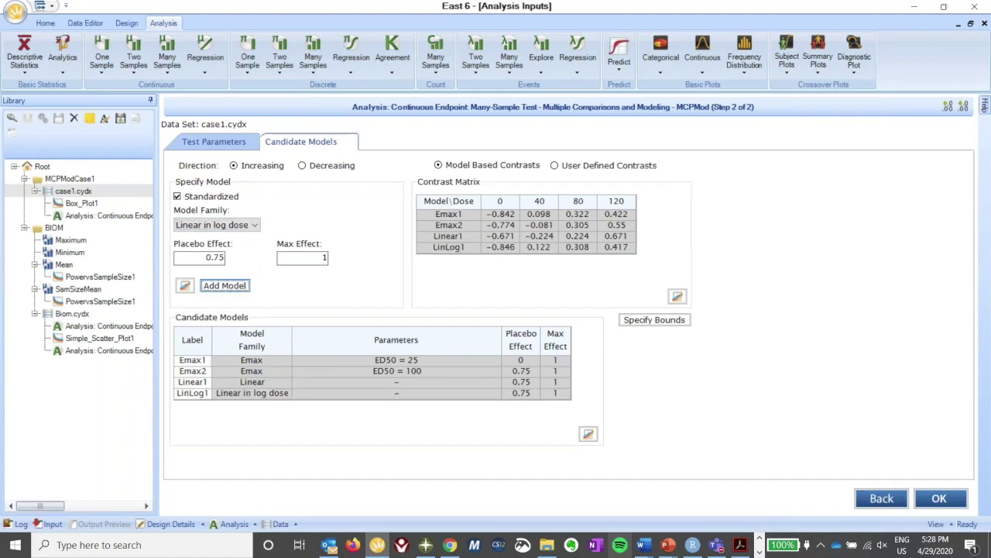
Add an Exponential candidate model with δ of 100, placebo effect 0.75 and max effect 1.
left_click(254, 227)
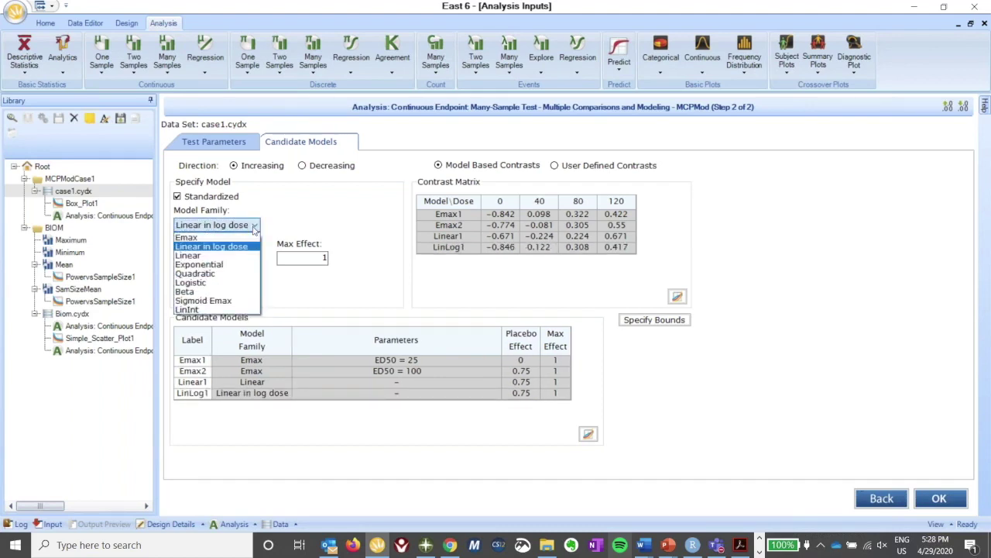
left_click(201, 264)
double_click(319, 224)
key("BackSpace")
type("100")
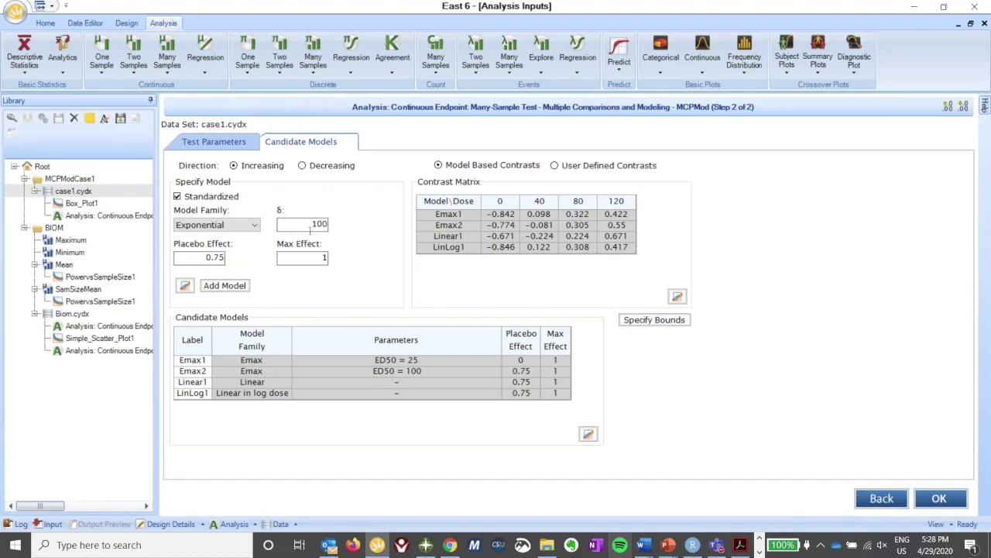
left_click(225, 285)
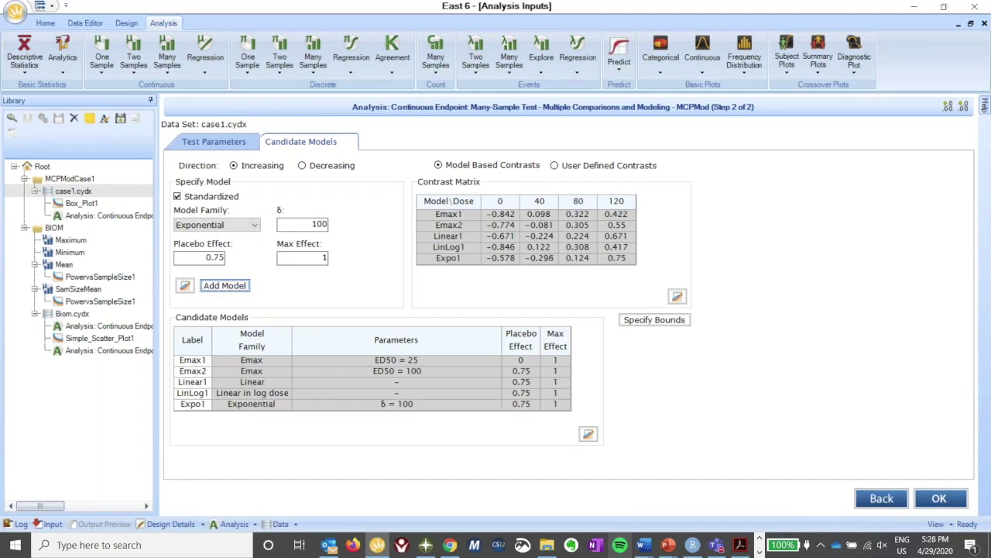
Delete the Emax1 candidate model with ED50 of 25 and placebo effect 0 from the candidate models.
left_click(198, 361)
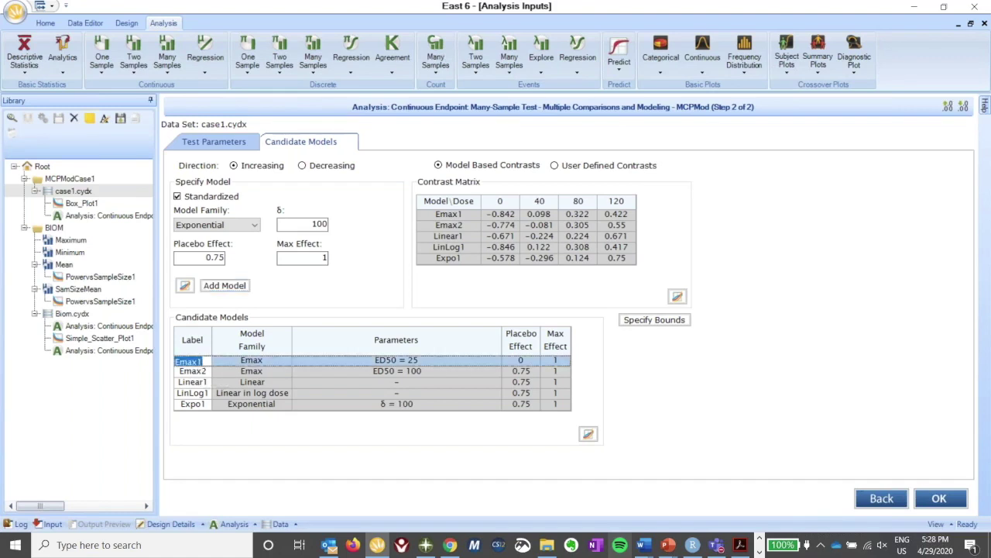
left_click(217, 361)
right_click(198, 365)
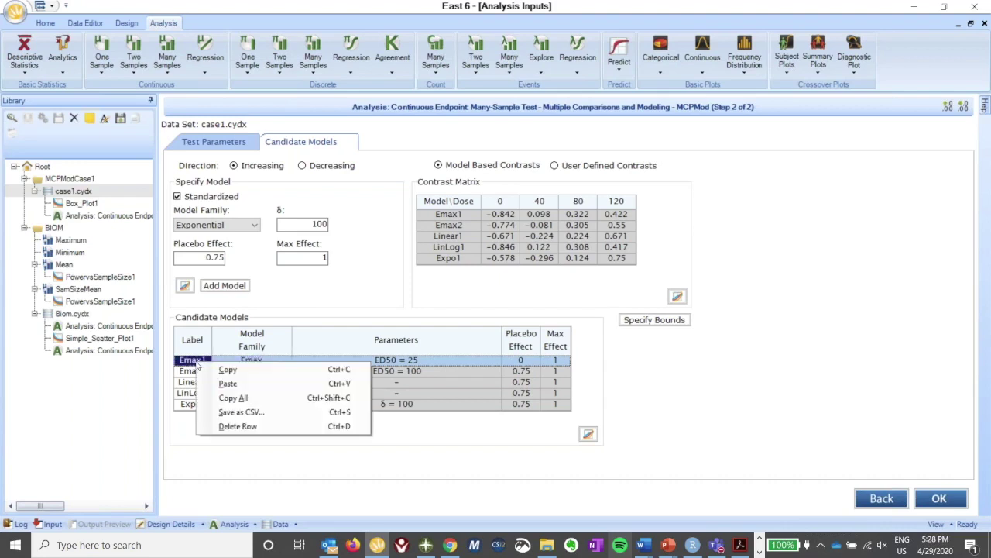
left_click(235, 427)
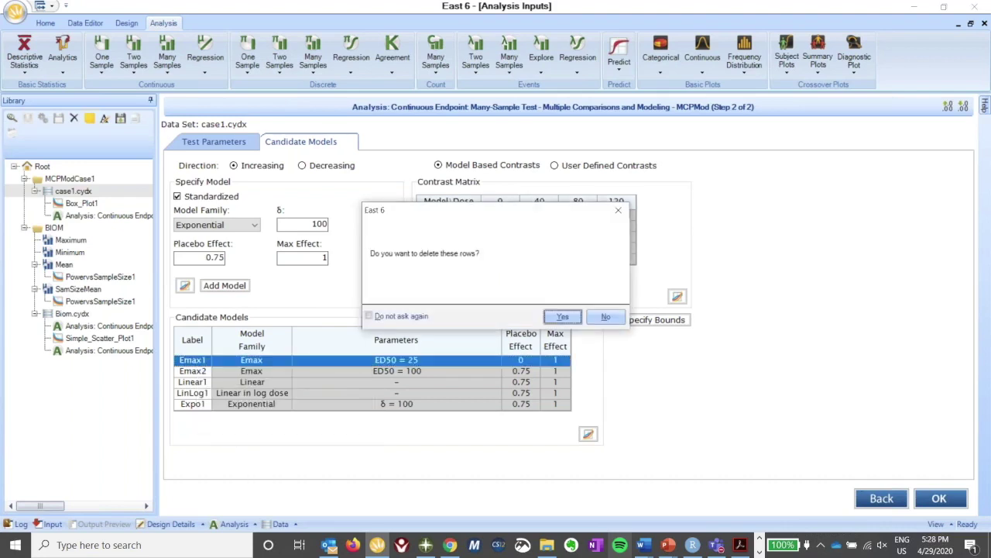
left_click(564, 317)
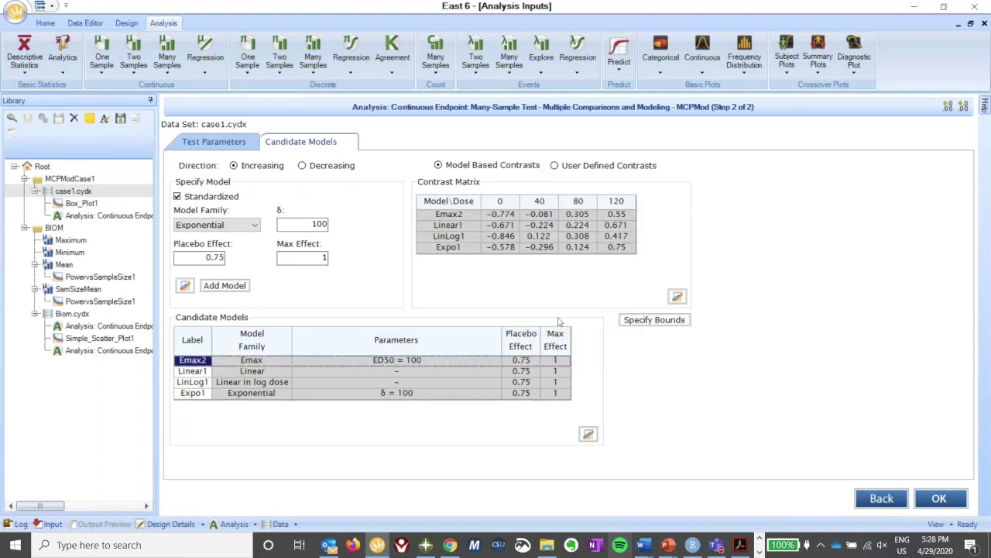
Plot the mean response curves of the remaining candidate models, inspect them full screen and close the plot.
left_click(588, 433)
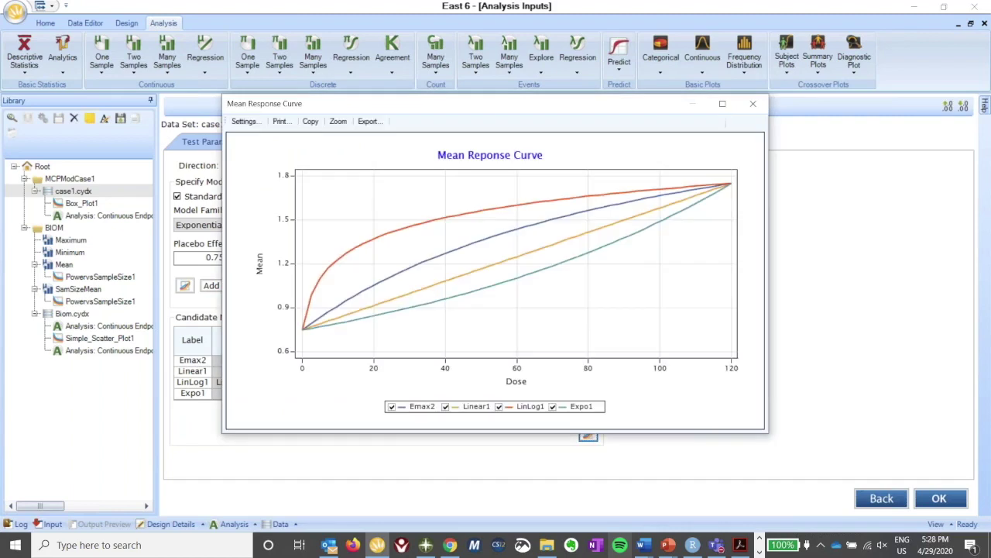
left_click(723, 106)
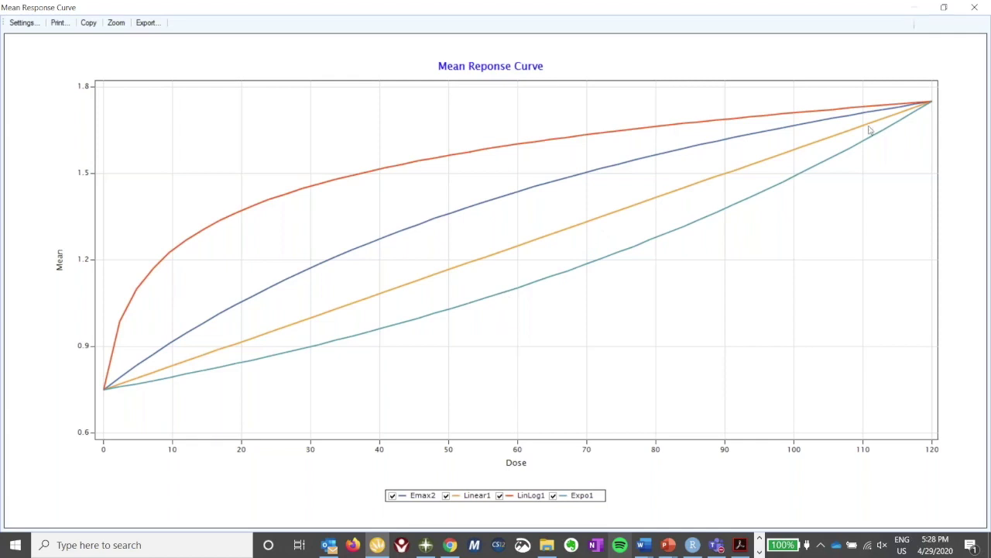
left_click(975, 8)
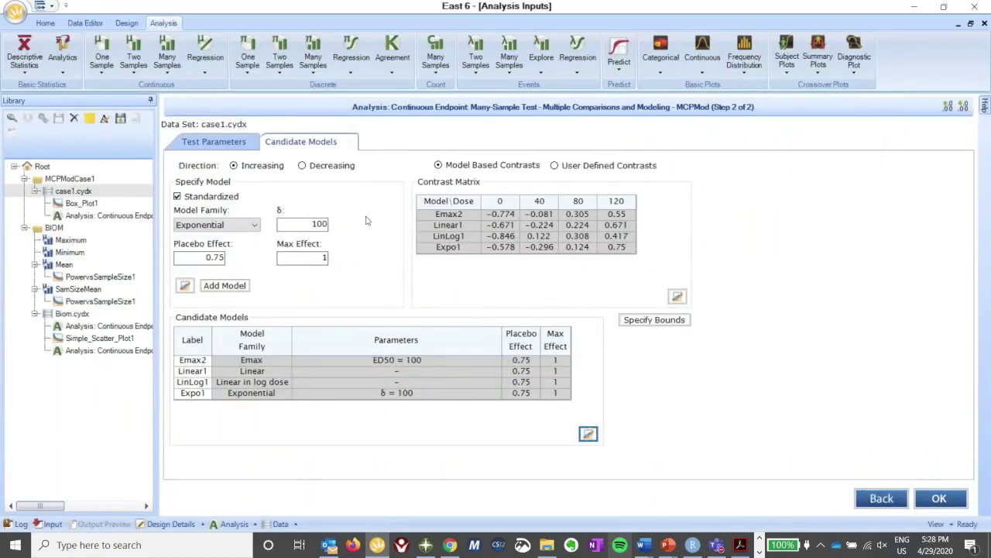
Run the MCPMod analysis of case1 and review the contrast matrices and the adjusted p values of the multiple contrast test.
left_click(938, 497)
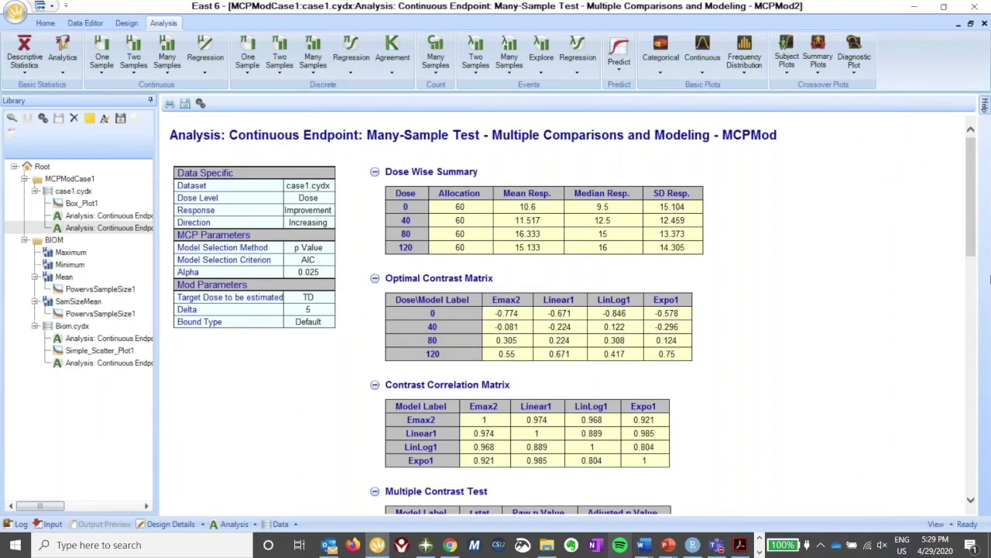
scroll(974, 246, "down", 1)
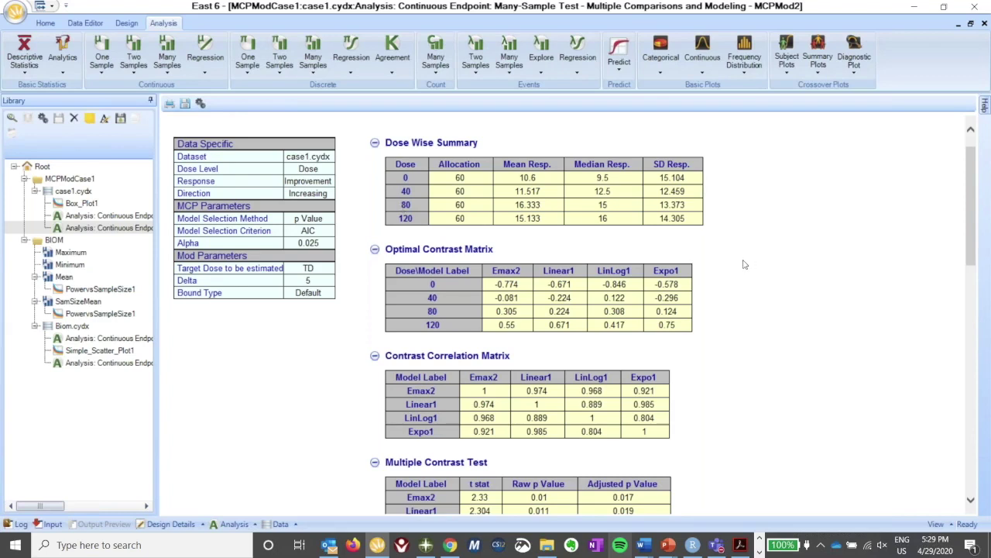
left_click_drag(970, 252, 971, 275)
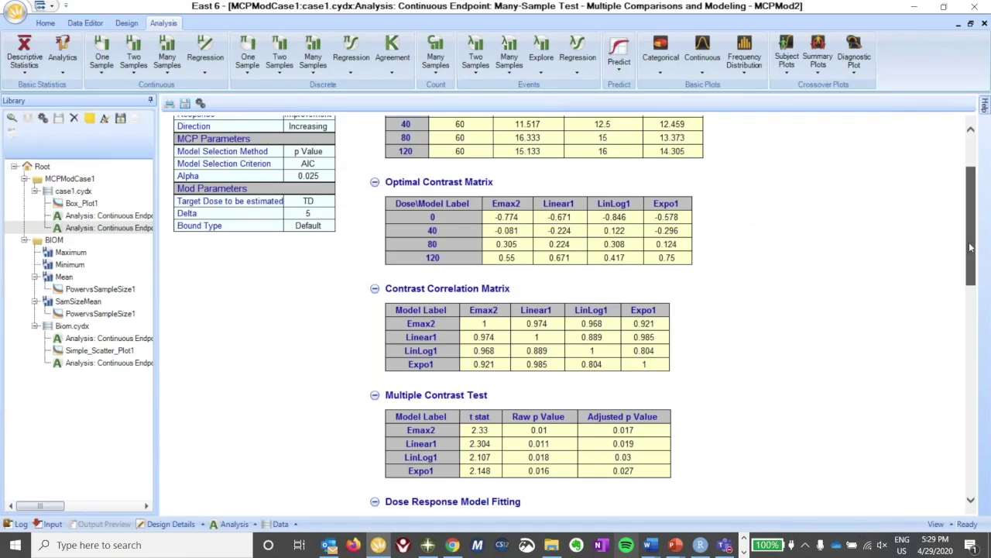
scroll(970, 244, "down", 1)
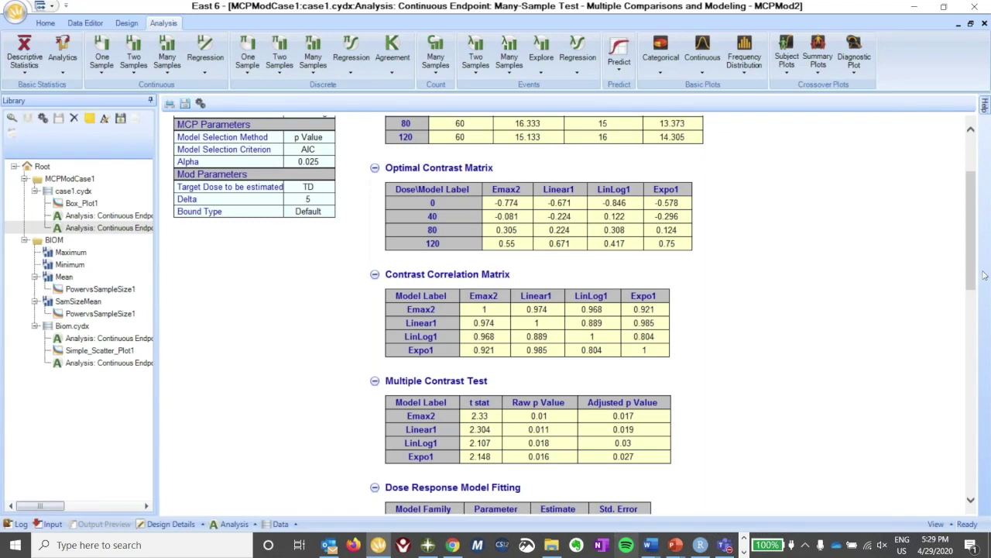
left_click_drag(973, 270, 976, 337)
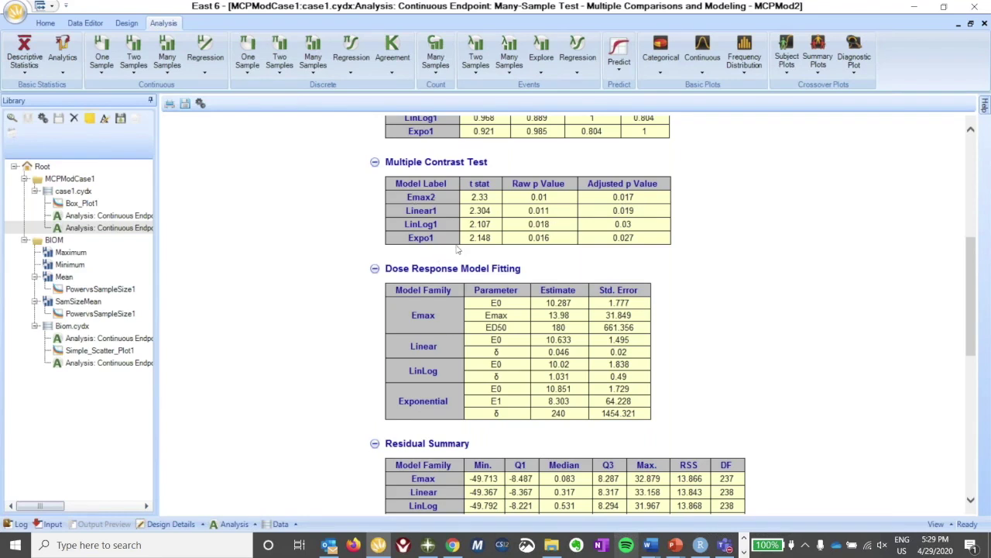
left_click_drag(614, 200, 636, 211)
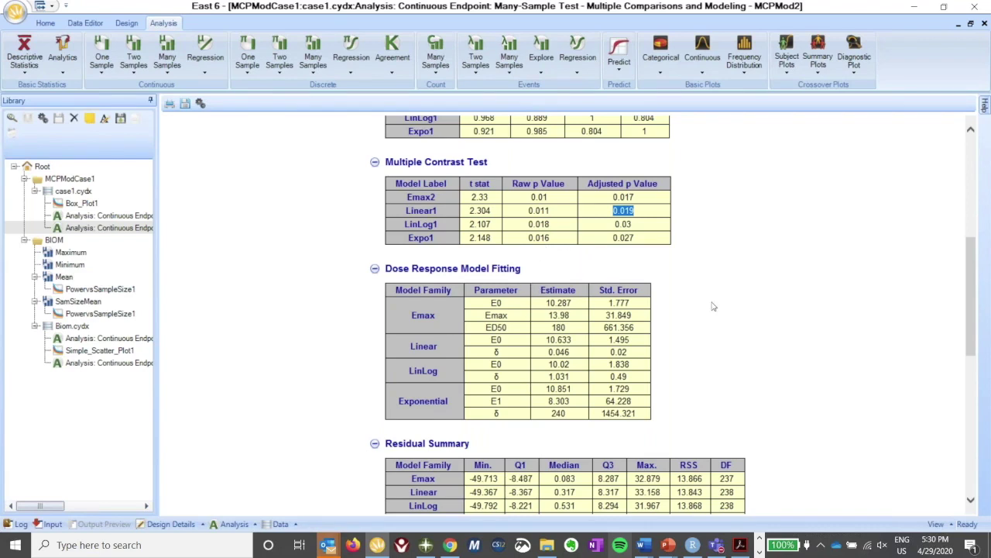
Examine the dose-response model fitting, residual summary, AIC model selection and the continuous and discrete target dose estimates.
scroll(777, 337, "down", 5)
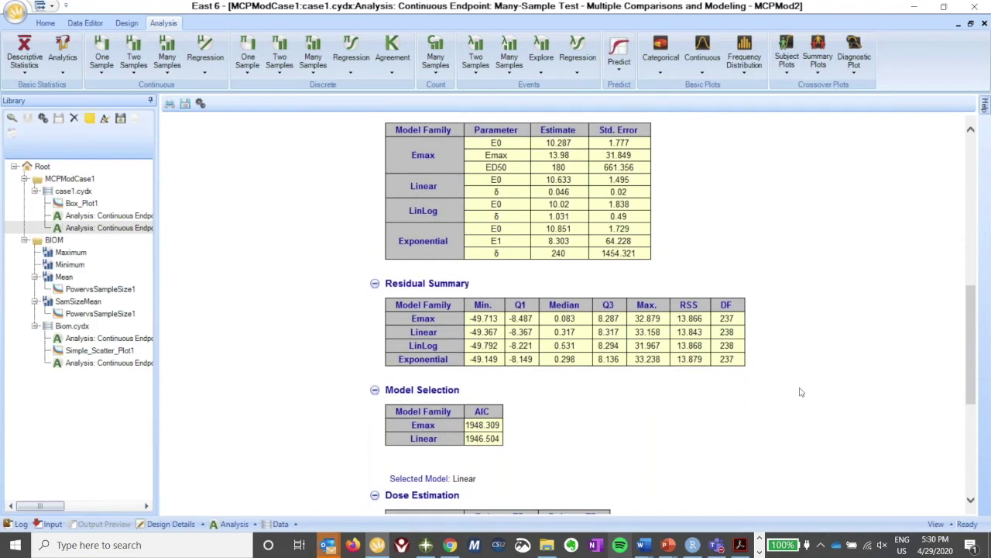
scroll(676, 211, "up", 3)
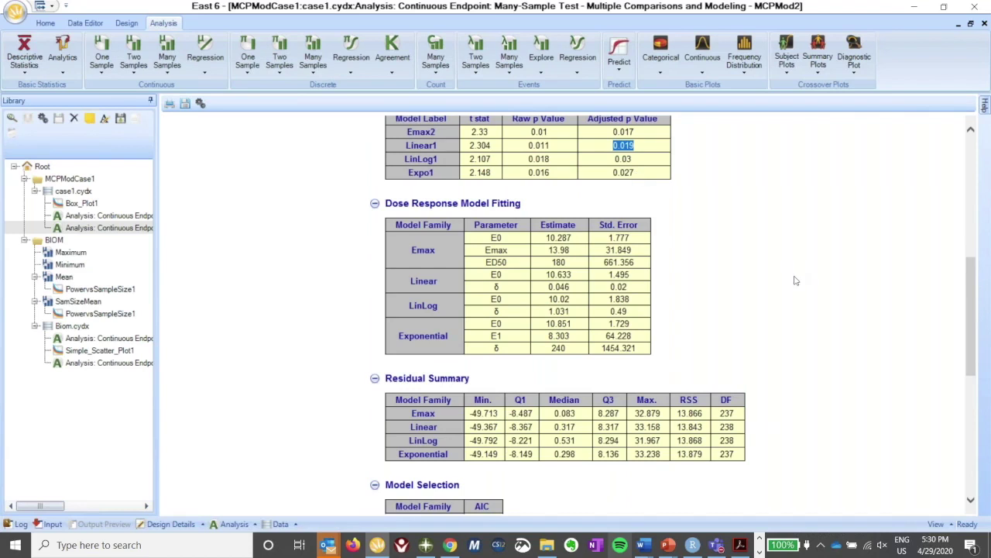
scroll(796, 277, "down", 5)
scroll(796, 280, "down", 2)
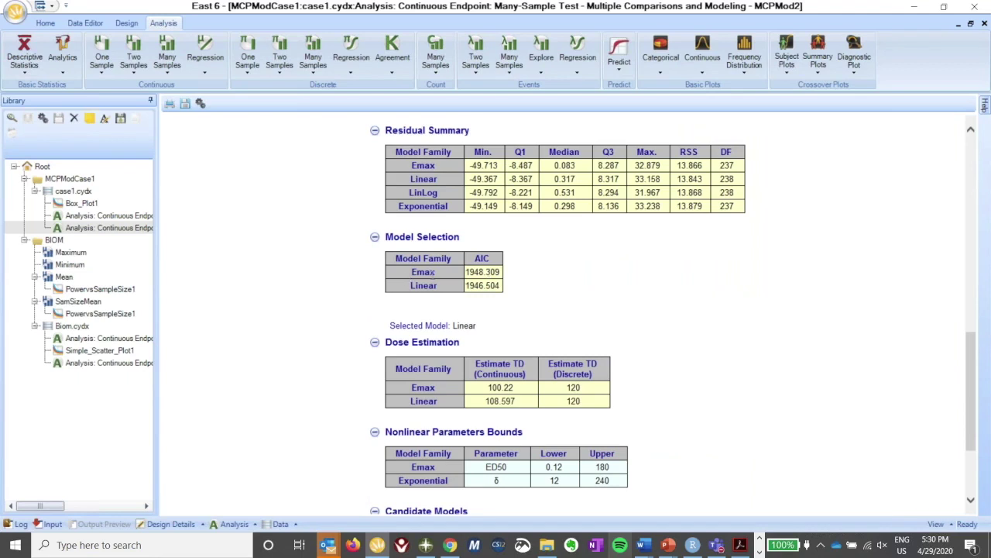
left_click_drag(498, 285, 464, 285)
left_click_drag(391, 326, 481, 323)
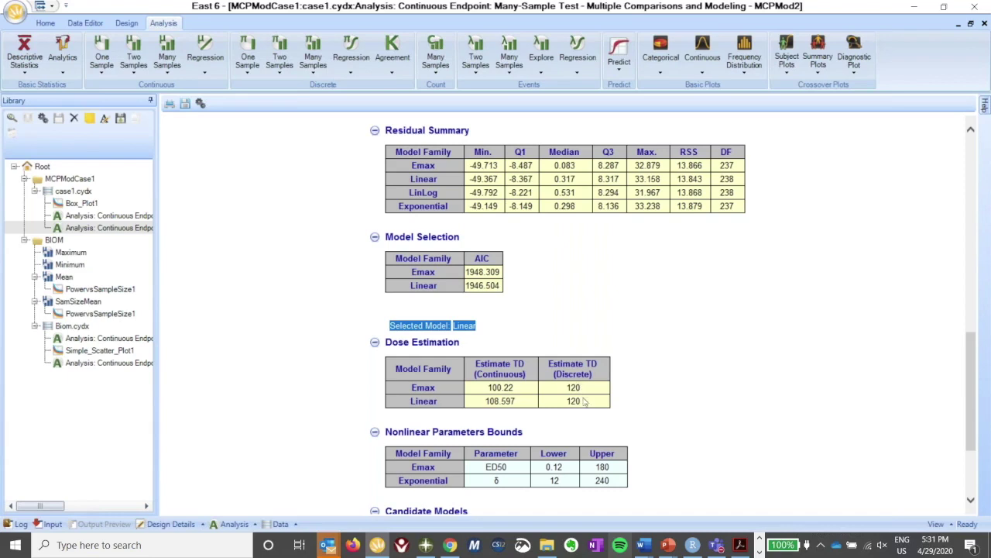
left_click_drag(584, 407, 567, 406)
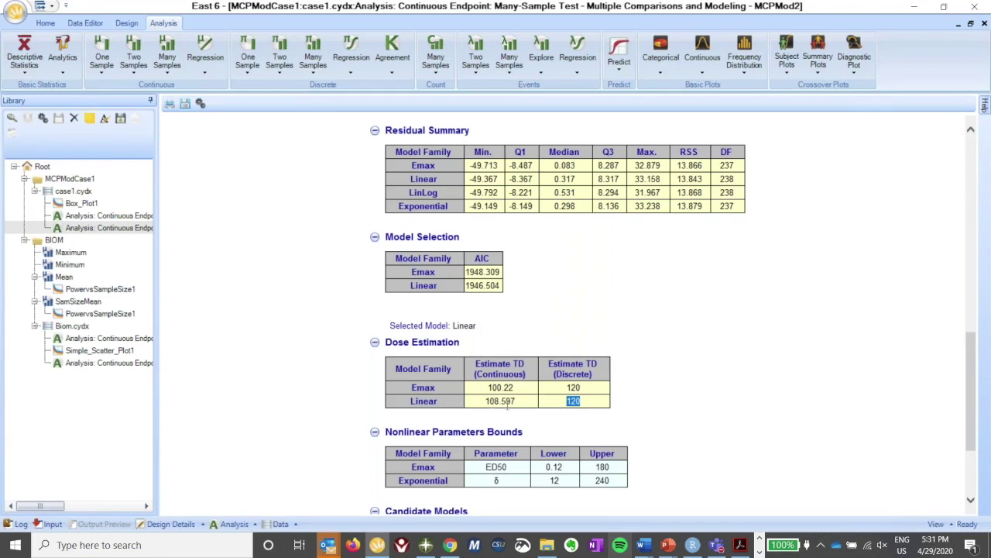
left_click_drag(522, 404, 473, 409)
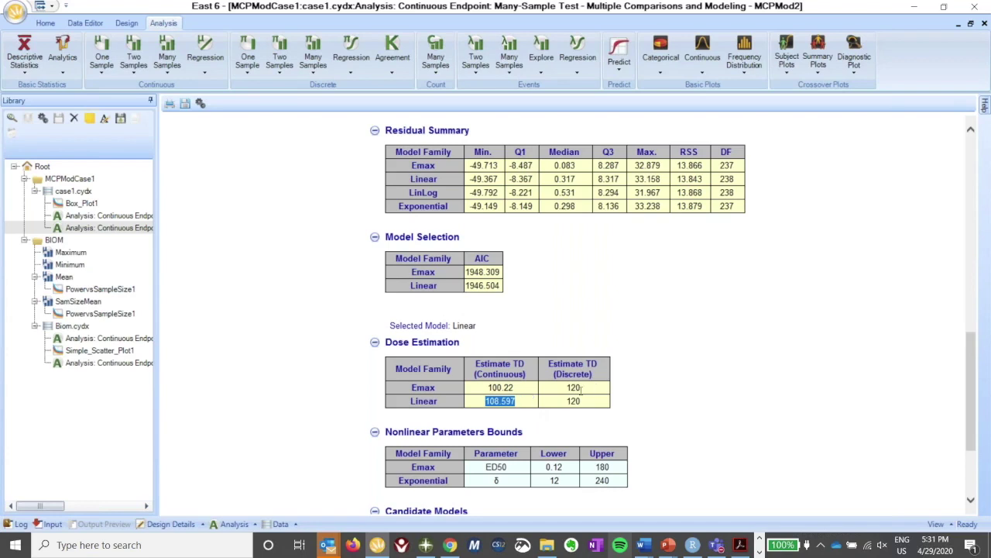
scroll(719, 400, "down", 3)
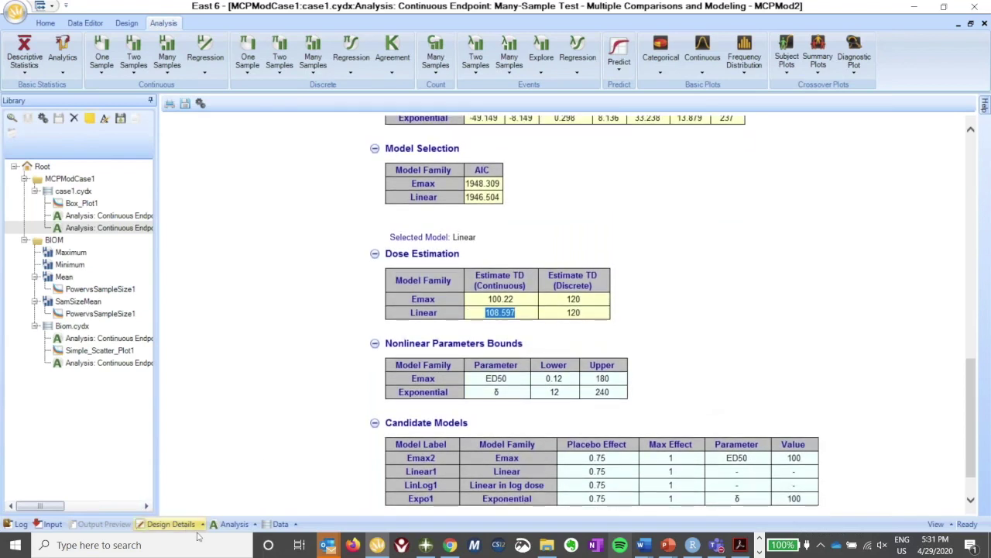
Return to the analysis inputs and rerun the MCPMod analysis with Average AIC as the model selection criterion.
left_click(236, 527)
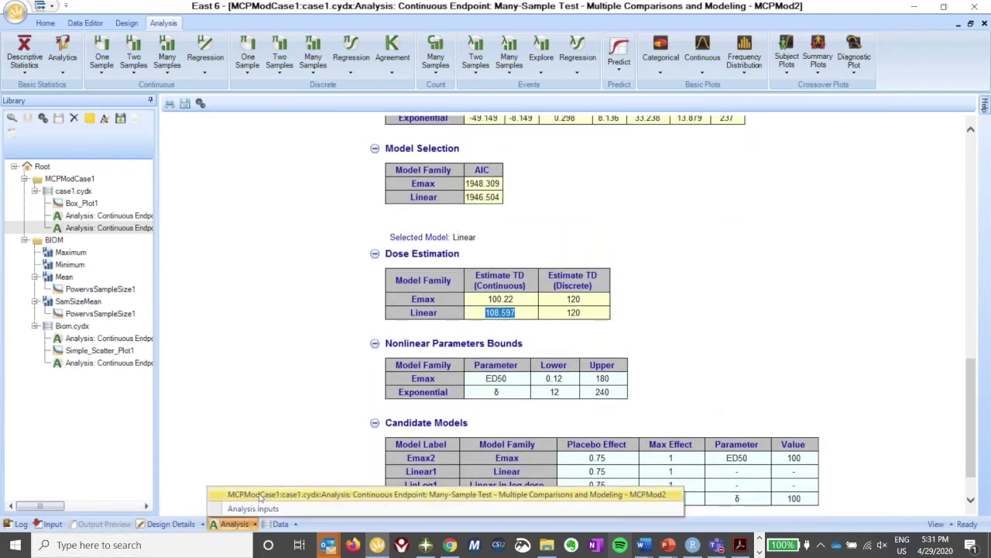
left_click(252, 509)
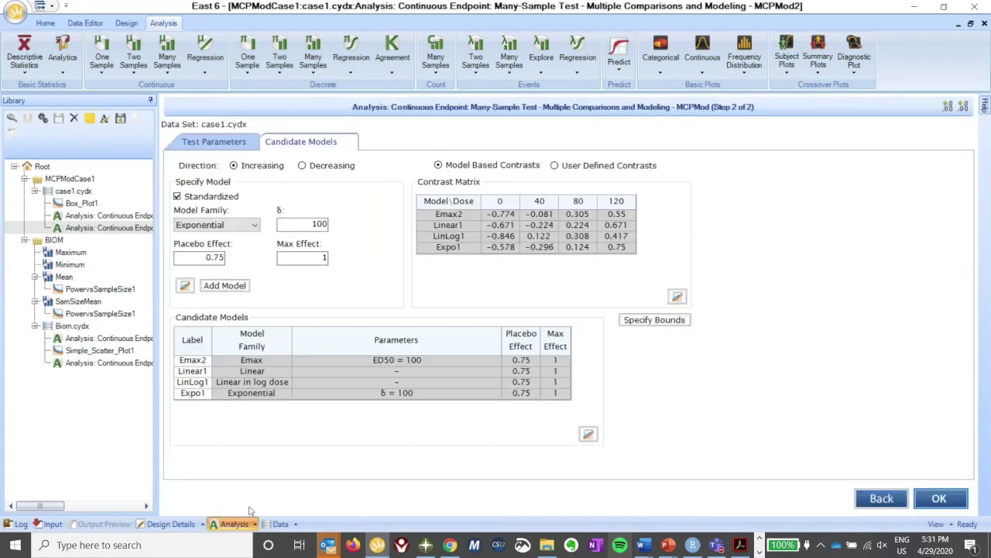
left_click(237, 144)
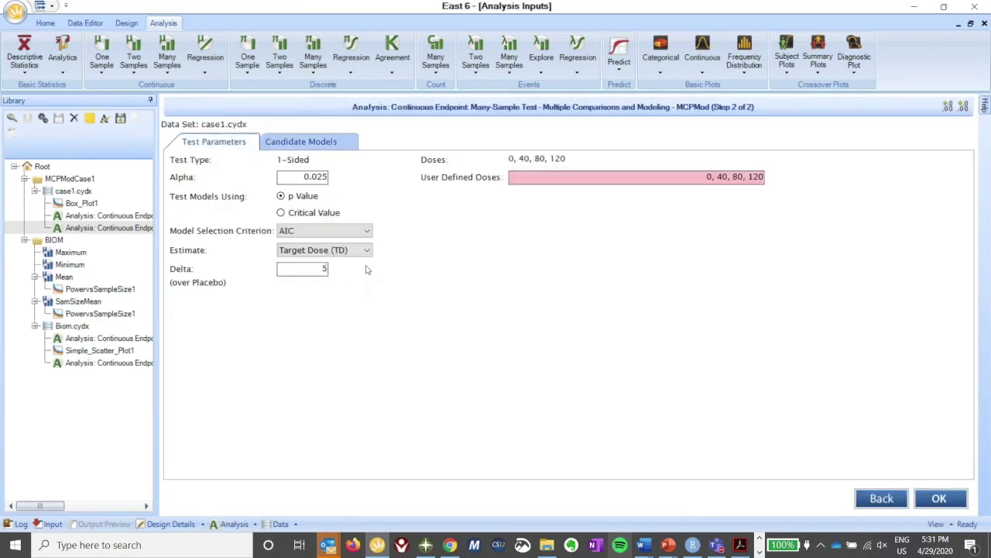
left_click(358, 233)
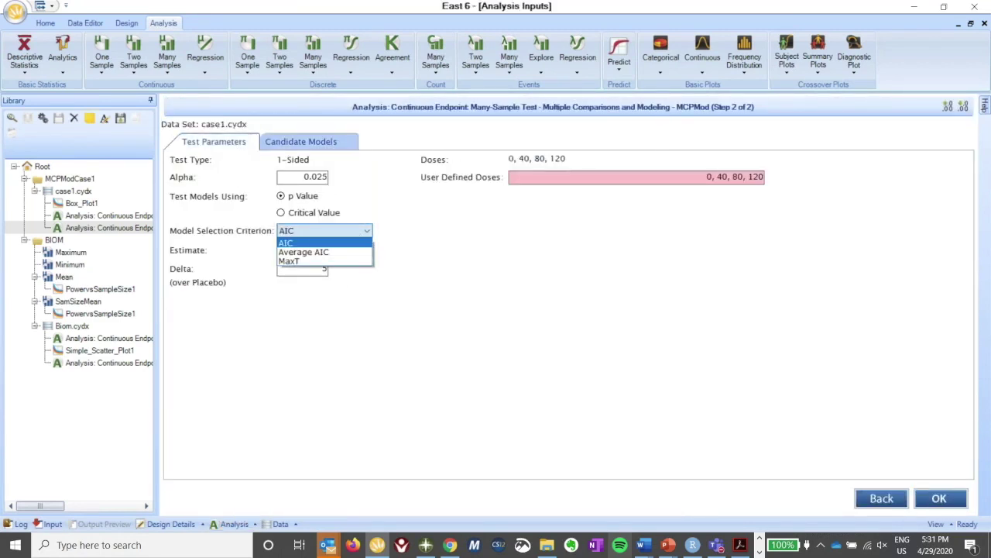
left_click(329, 253)
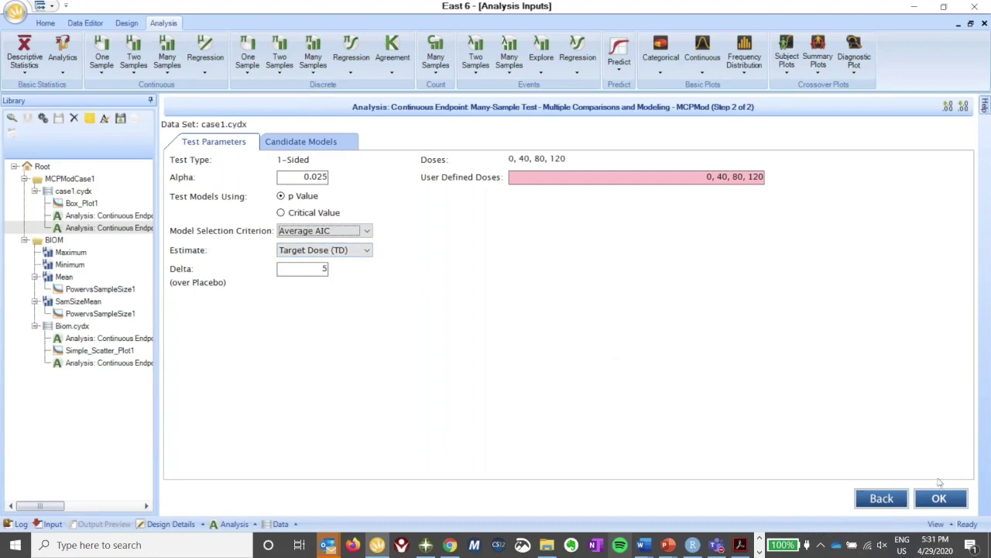
left_click(941, 500)
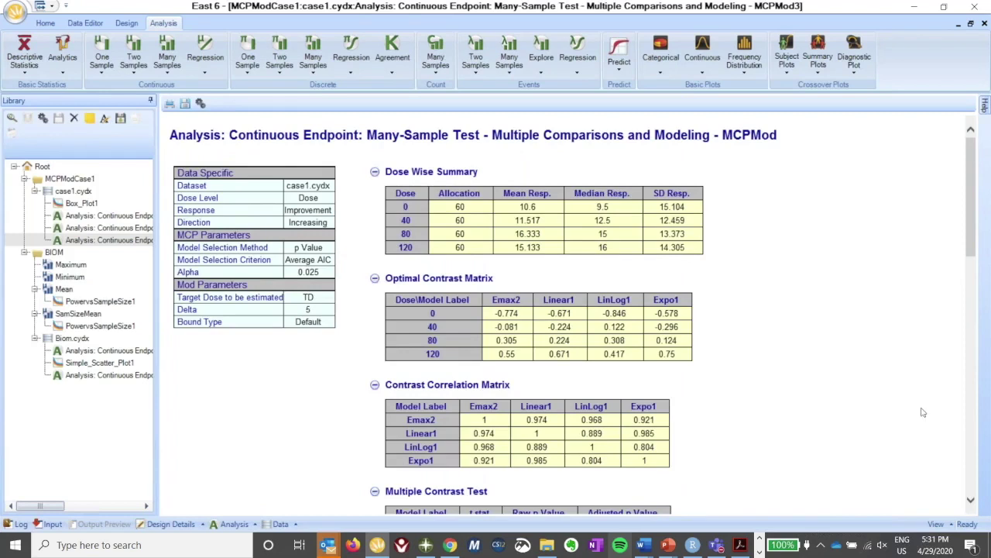
Review the model weights, the dose estimates and the TD model average in the Average AIC results.
scroll(923, 412, "down", 10)
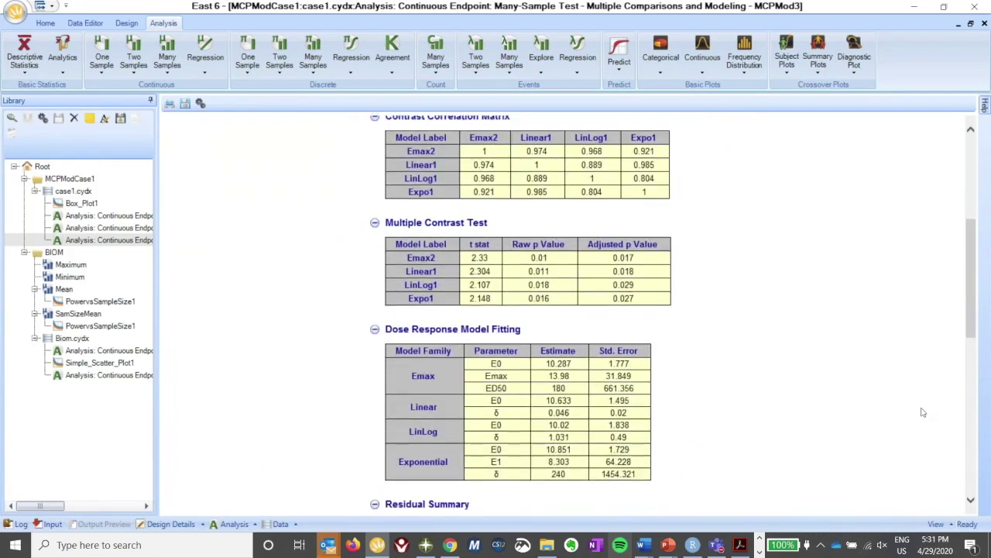
scroll(923, 412, "down", 10)
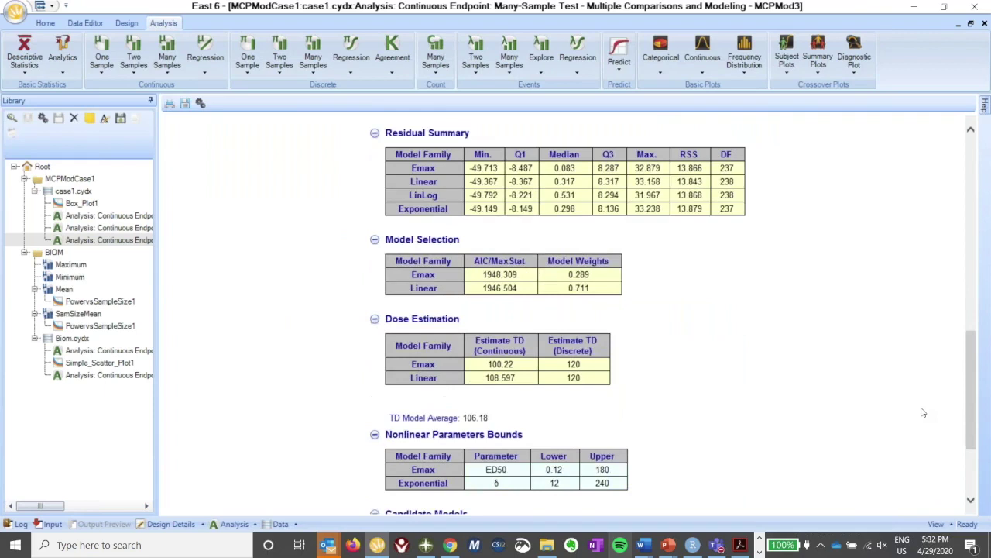
scroll(923, 412, "down", 2)
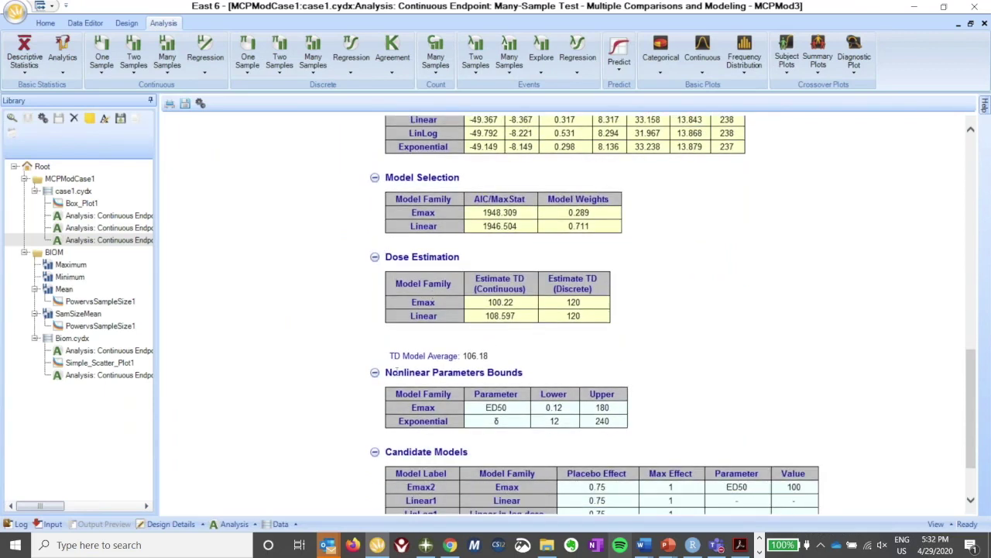
left_click_drag(392, 356, 515, 358)
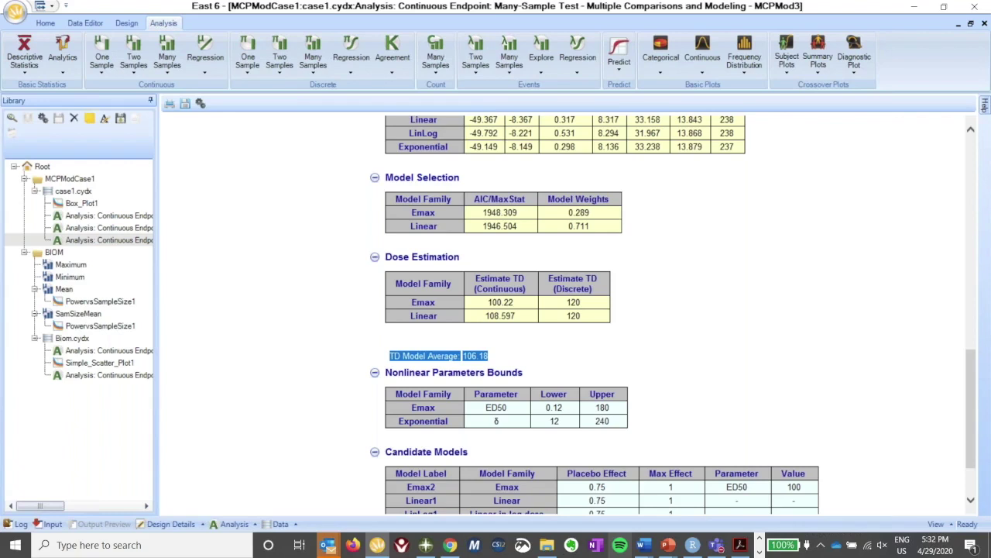
key("alt+Tab")
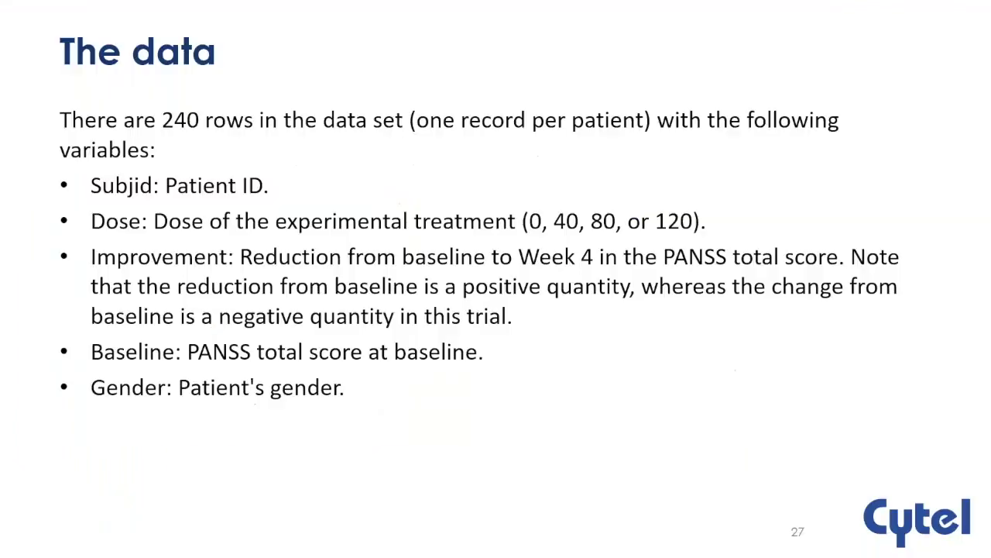
key("Right")
key("Right")
key("Right")
key("Right")
key("Right")
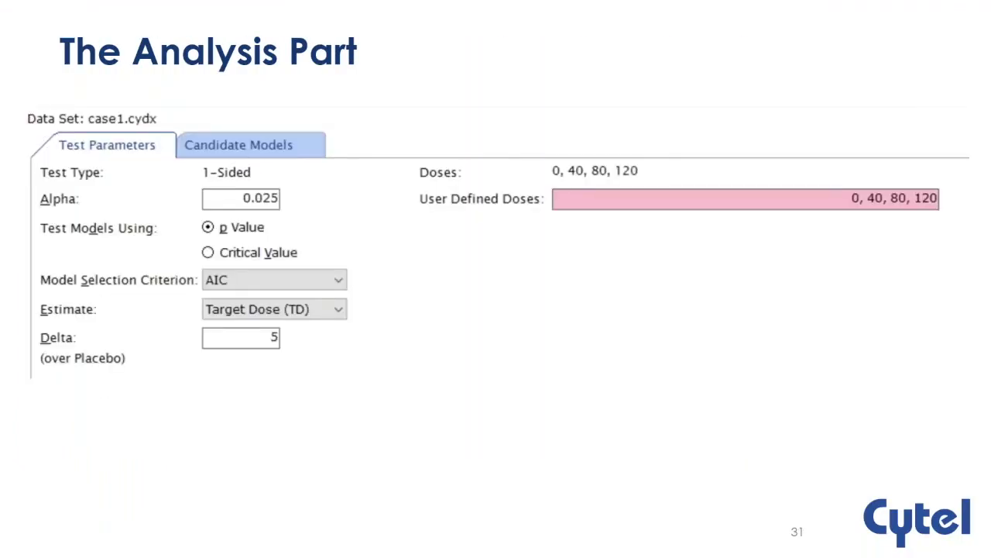
key("Right")
key("Right")
key("Right")
key("Right")
key("Right")
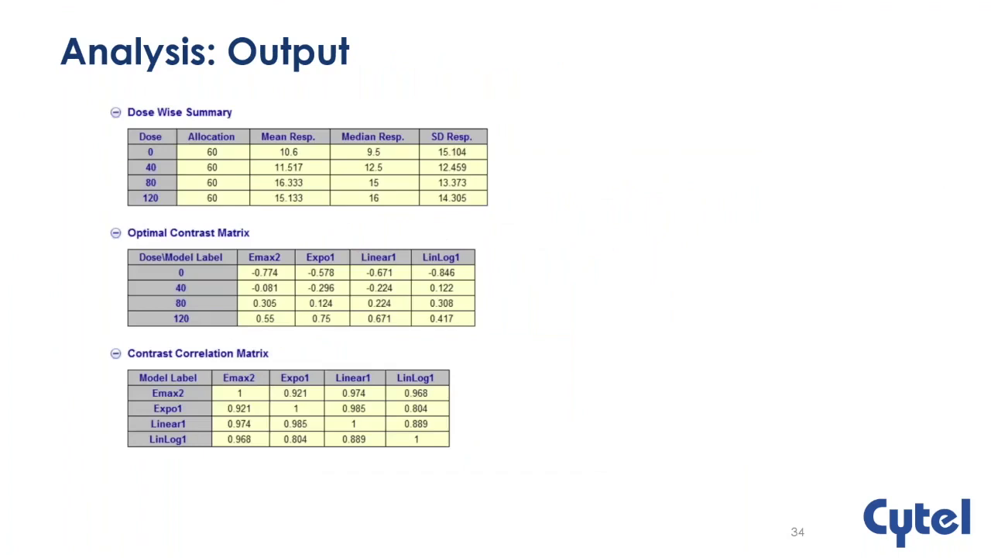
key("Right")
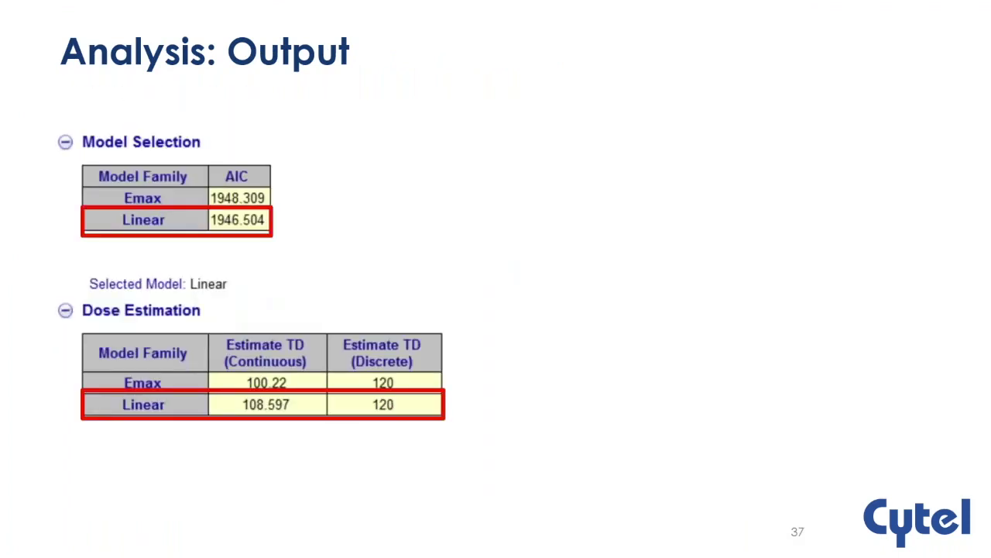
key("Right")
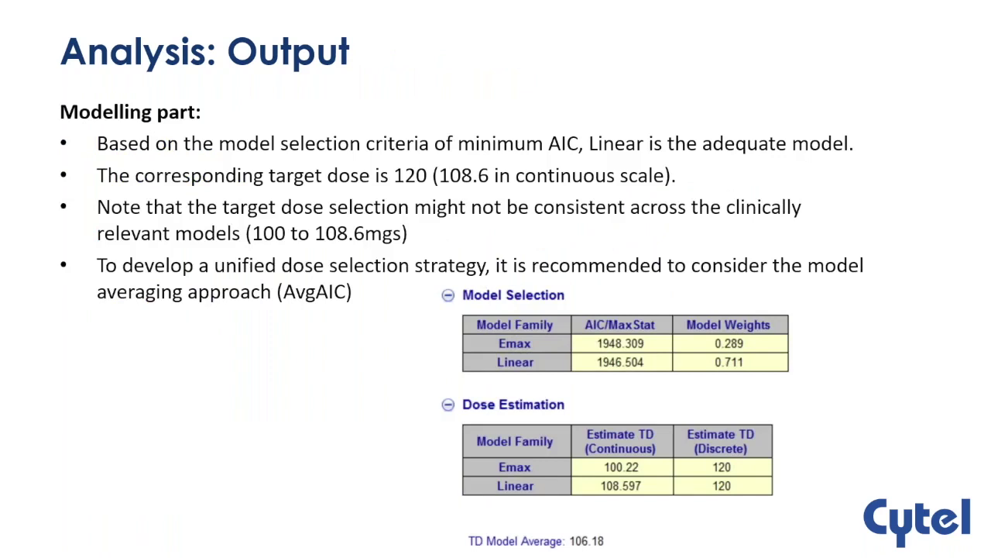
key("Right")
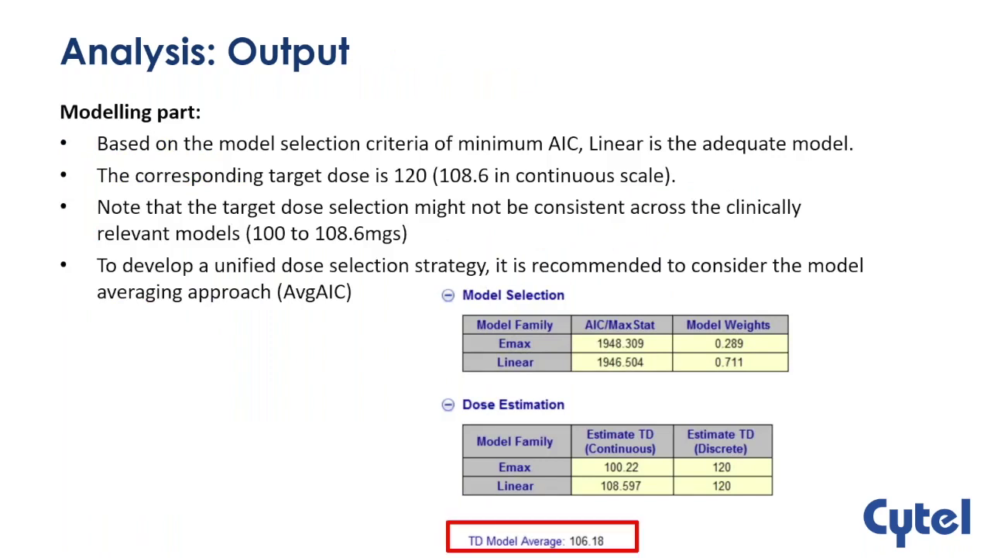
key("Right")
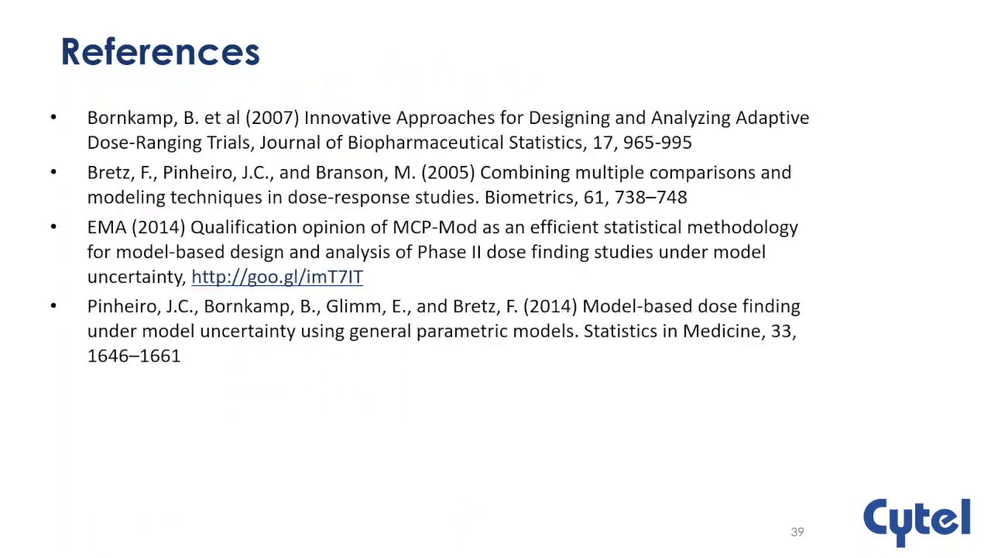